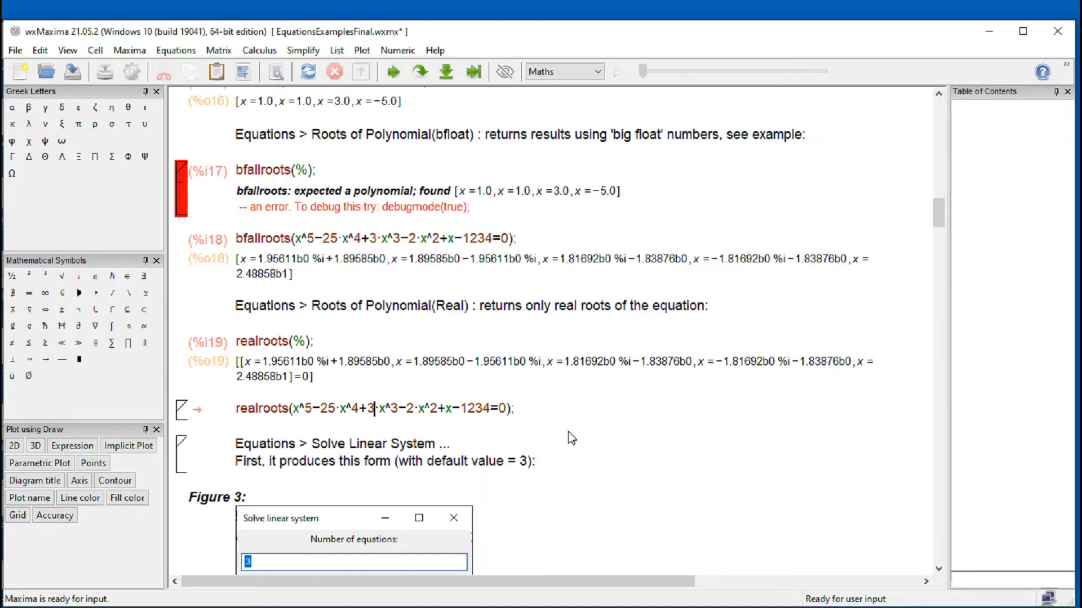
Evaluate the realroots cell for x^5−25·x^4+3·x^3−2·x^2+x−1234=0 and convert its result to decimal form with float(%)
key("shift+Return")
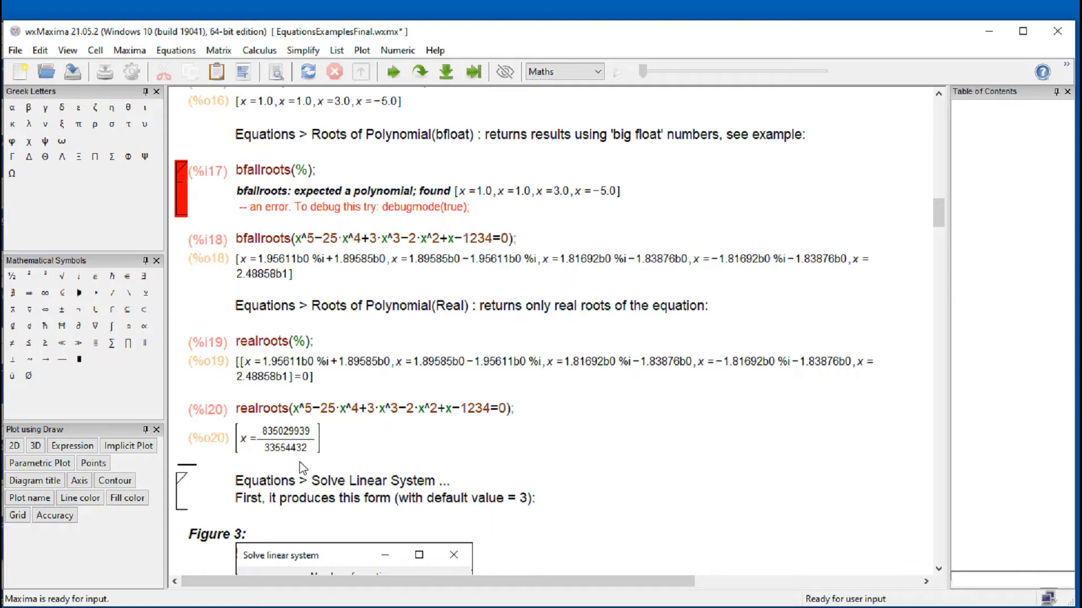
type("float(")
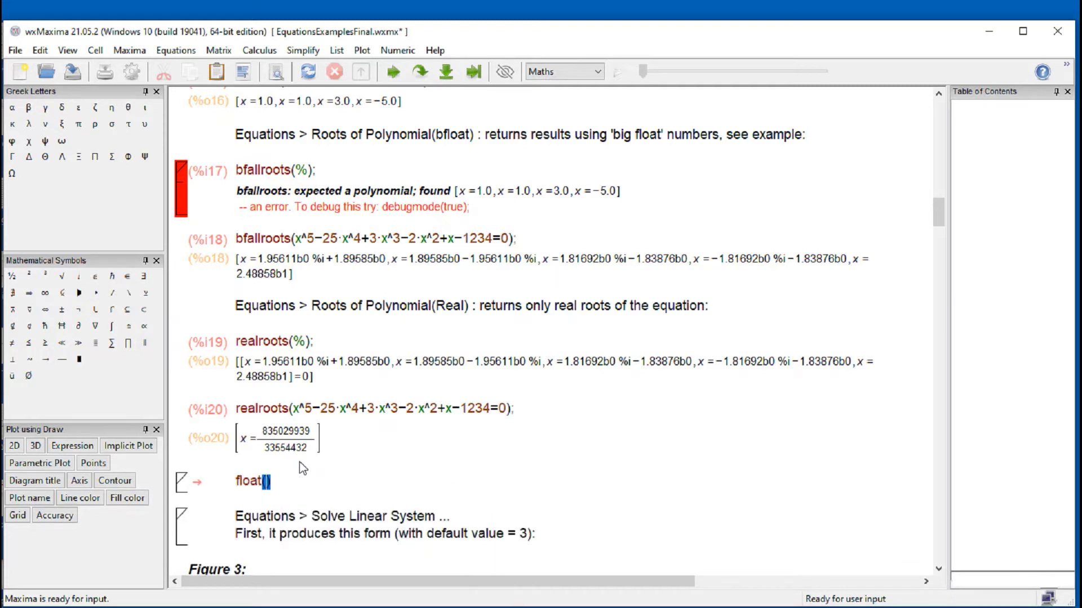
type("%")
key("shift+Return")
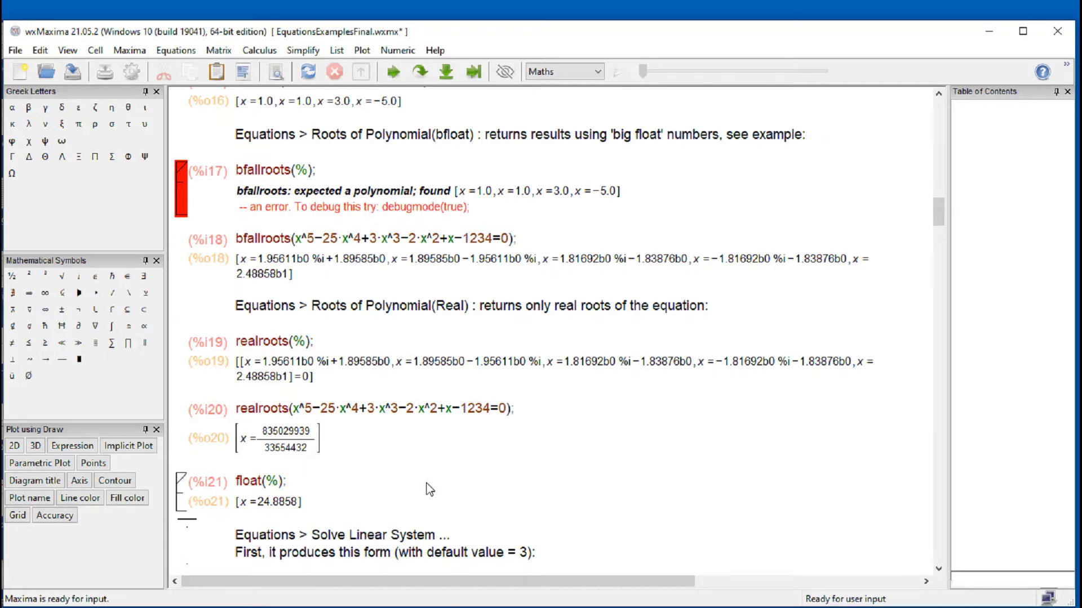
Compare the decimal root with the allroots output of the same fifth-degree polynomial, and save the worksheet
scroll(429, 489, "up", 5)
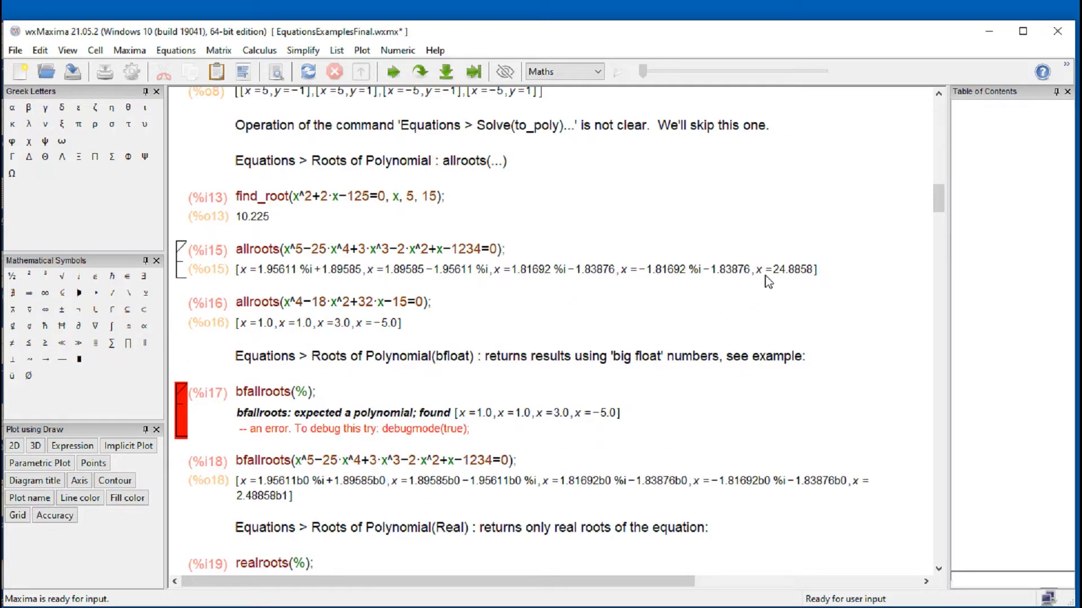
left_click(800, 280)
key("ctrl+s")
Bring up the Solve Linear System form for 3 equations beside Figure 4 to view its fields, and close it empty
scroll(788, 265, "down", 3)
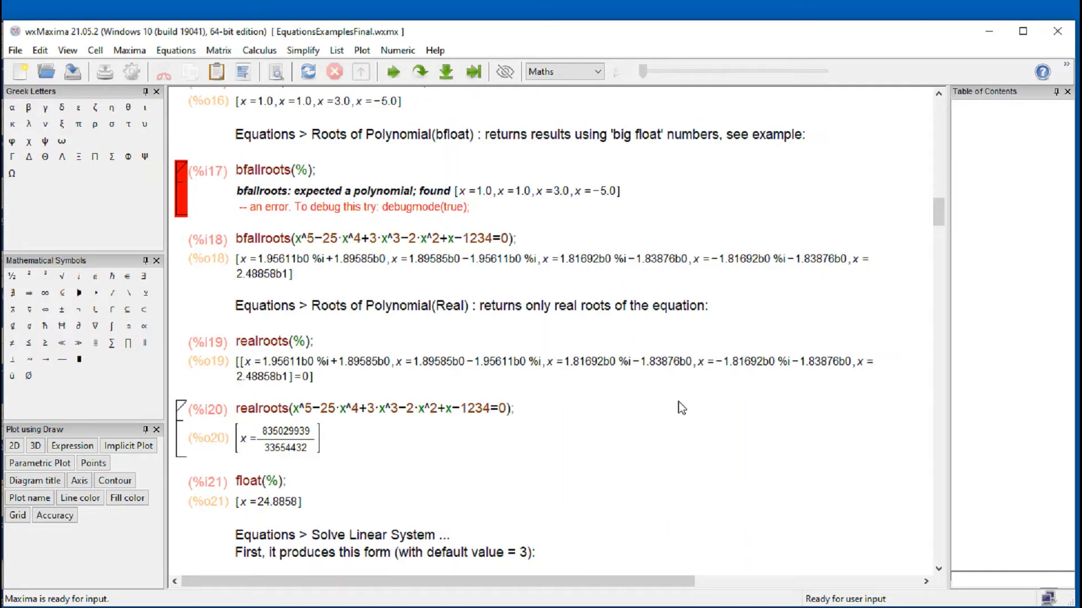
scroll(678, 401, "down", 3)
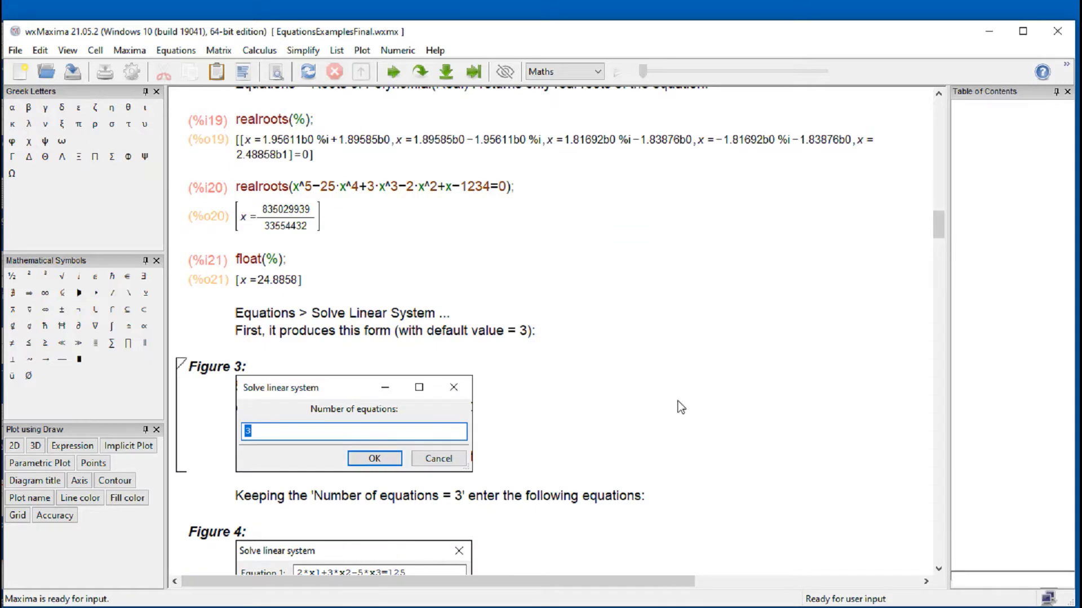
scroll(573, 343, "down", 3)
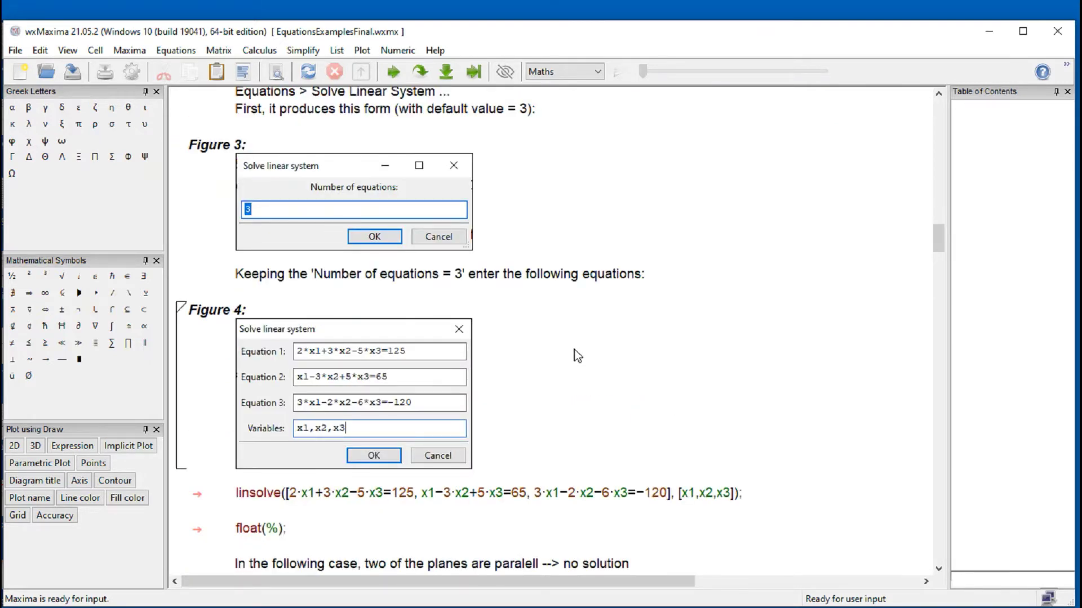
left_click(252, 297)
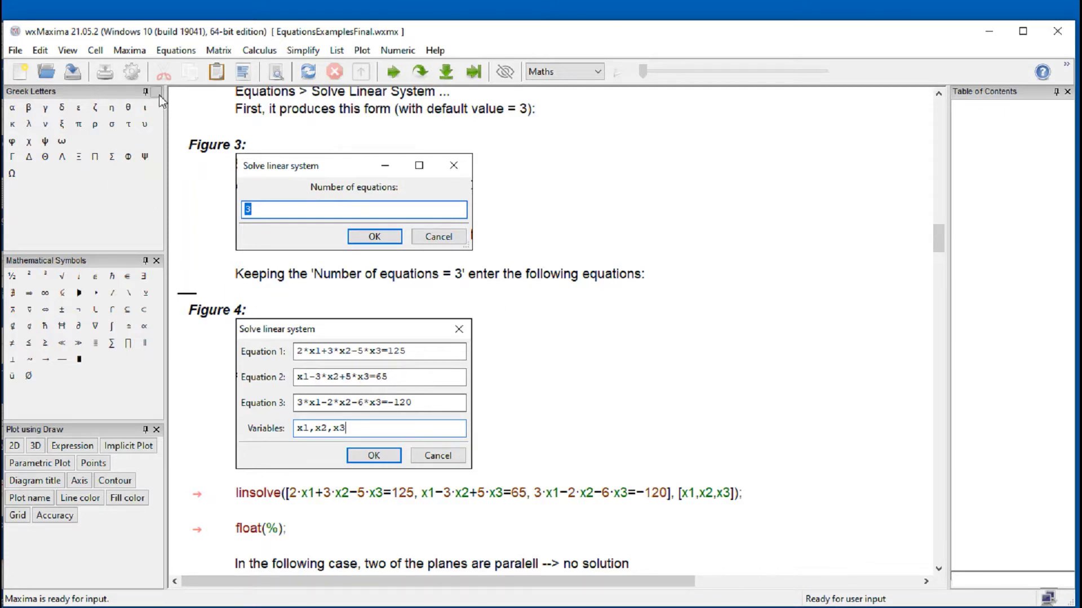
left_click(175, 50)
left_click(232, 164)
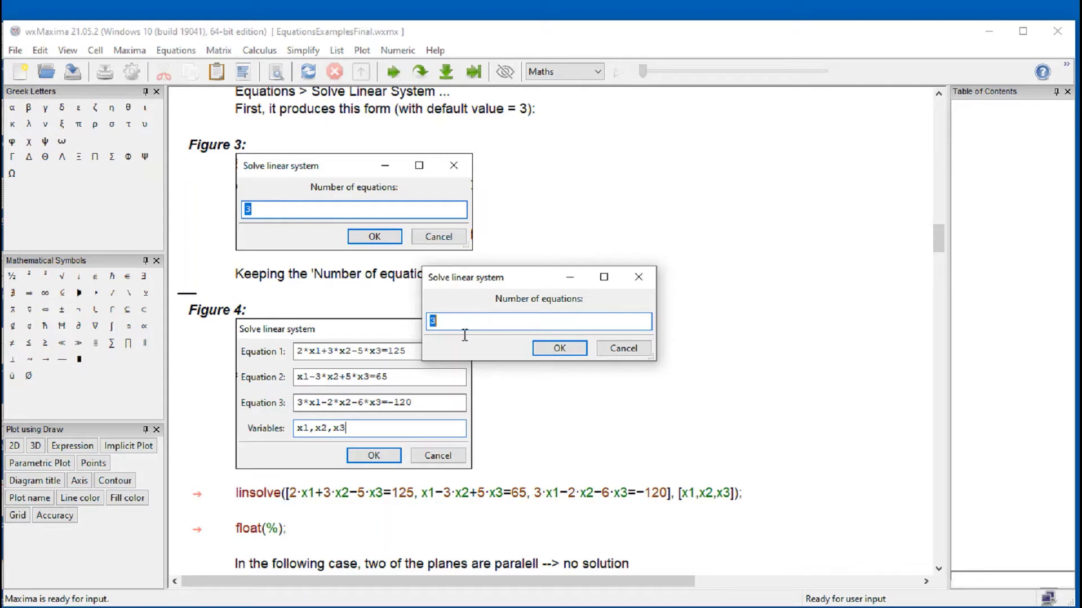
left_click(560, 347)
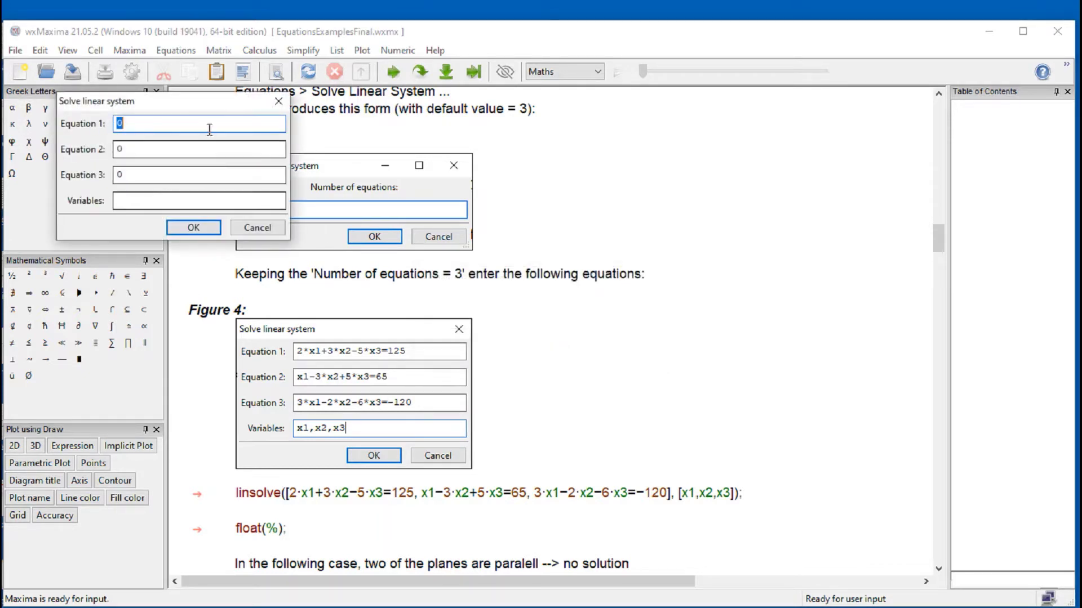
left_click_drag(199, 106, 636, 340)
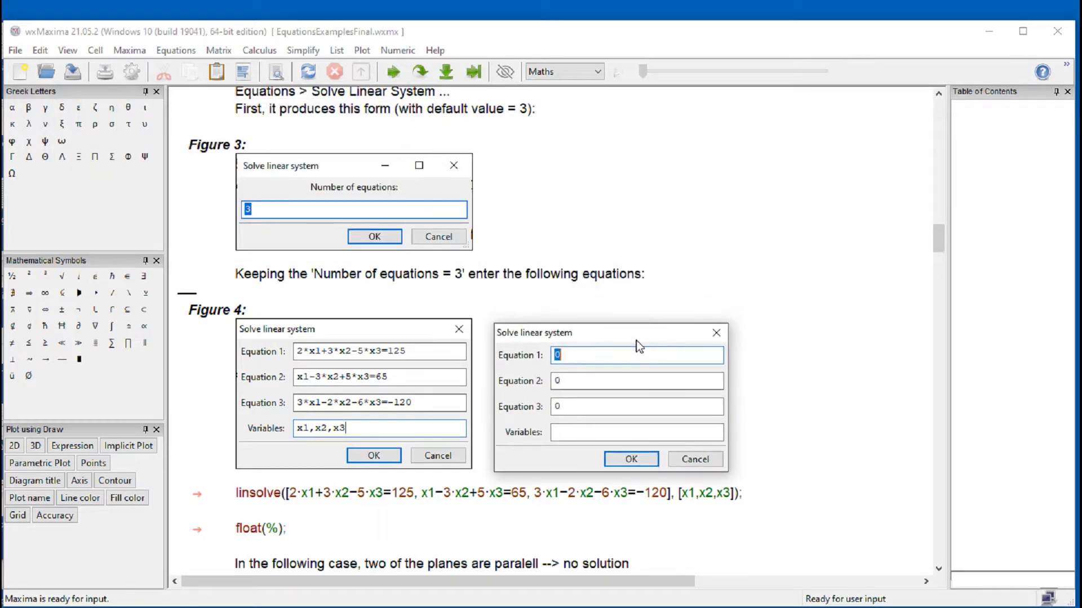
left_click(720, 342)
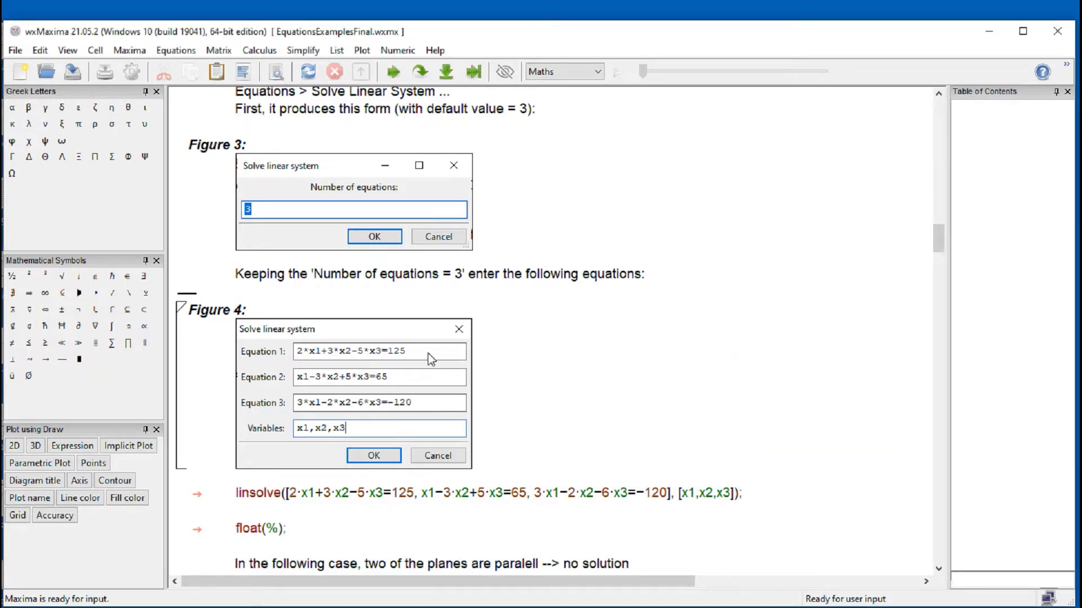
Evaluate the linsolve cell below Figure 4 to solve the three equations for x1, x2 and x3
left_click(289, 498)
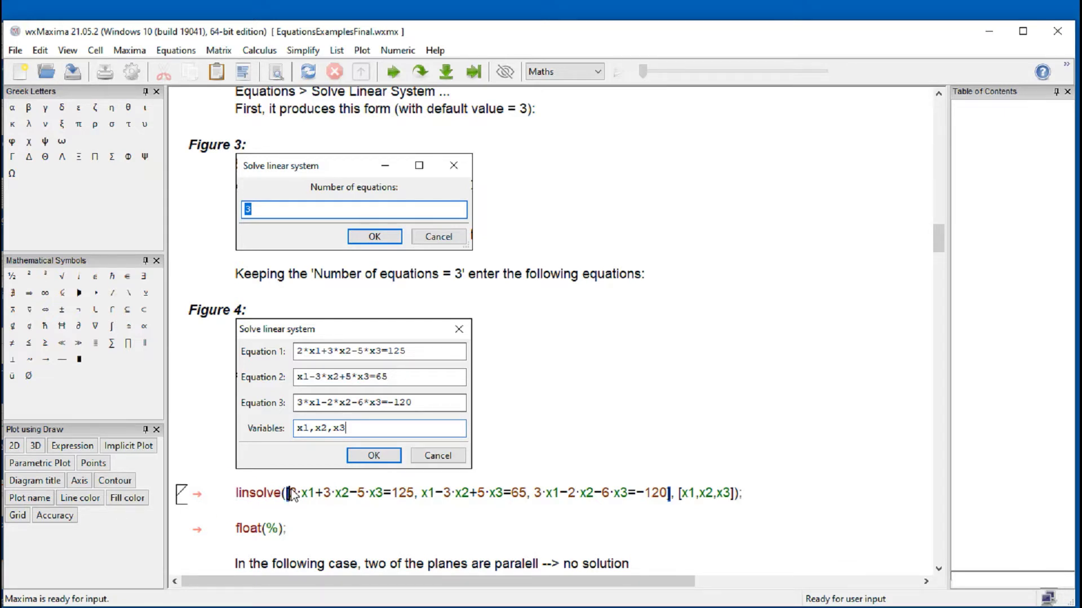
left_click(443, 494)
left_click(685, 499)
key("shift+Return")
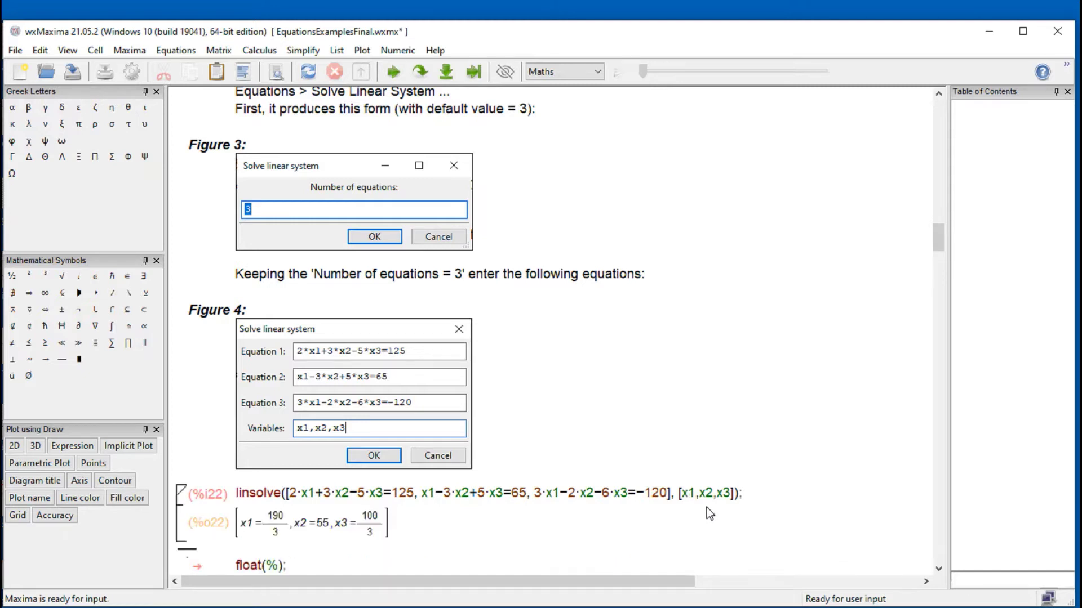
Convert the fractional x1, x2, x3 solution to decimals by evaluating the existing float(%) cell
scroll(709, 514, "down", 4)
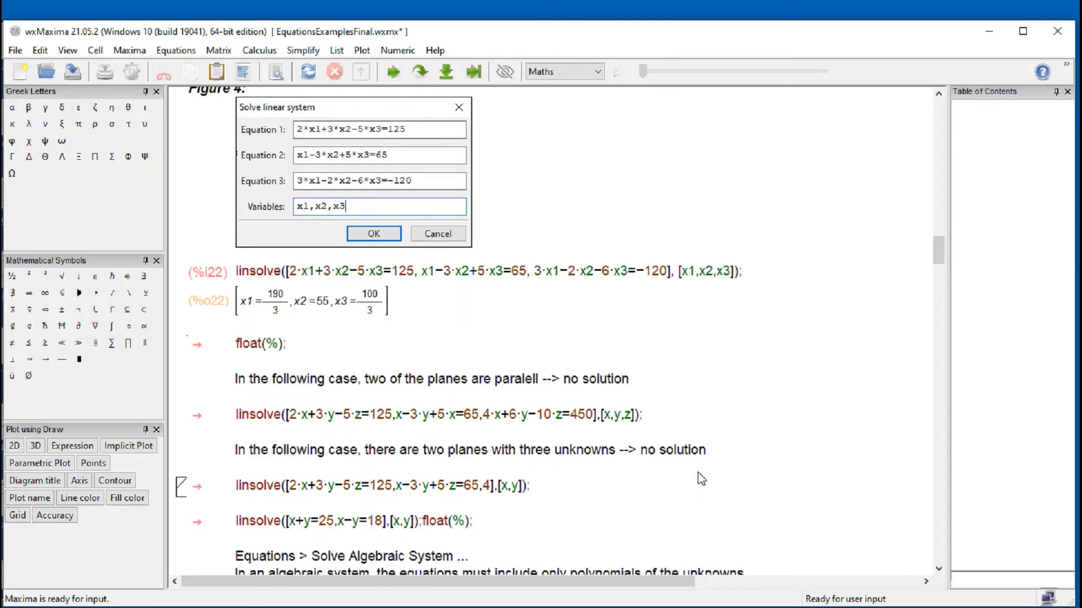
left_click(270, 304)
left_click(276, 303)
left_click(310, 304)
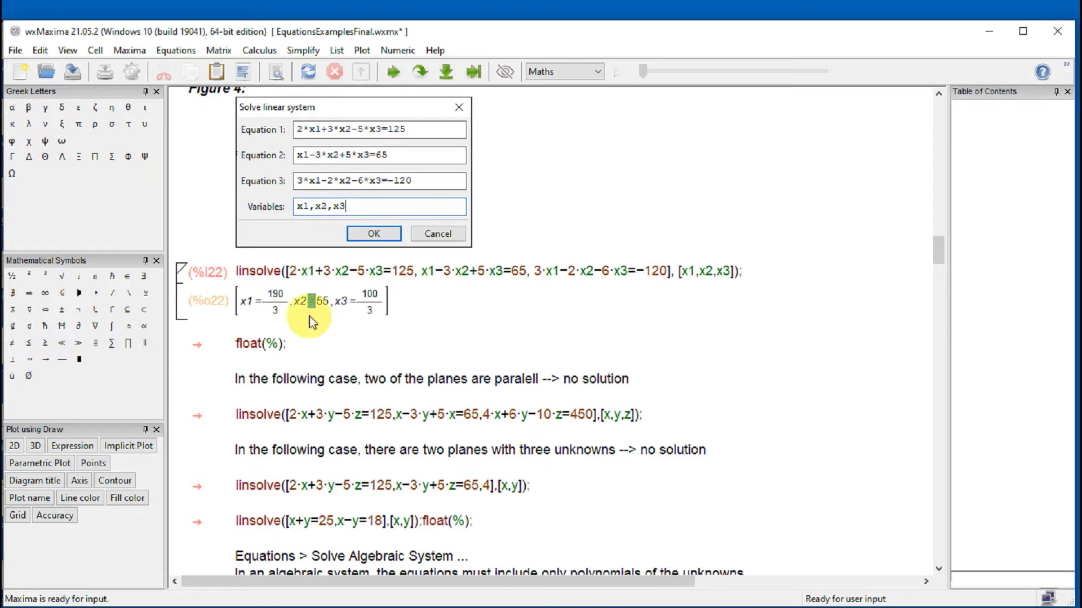
left_click(295, 345)
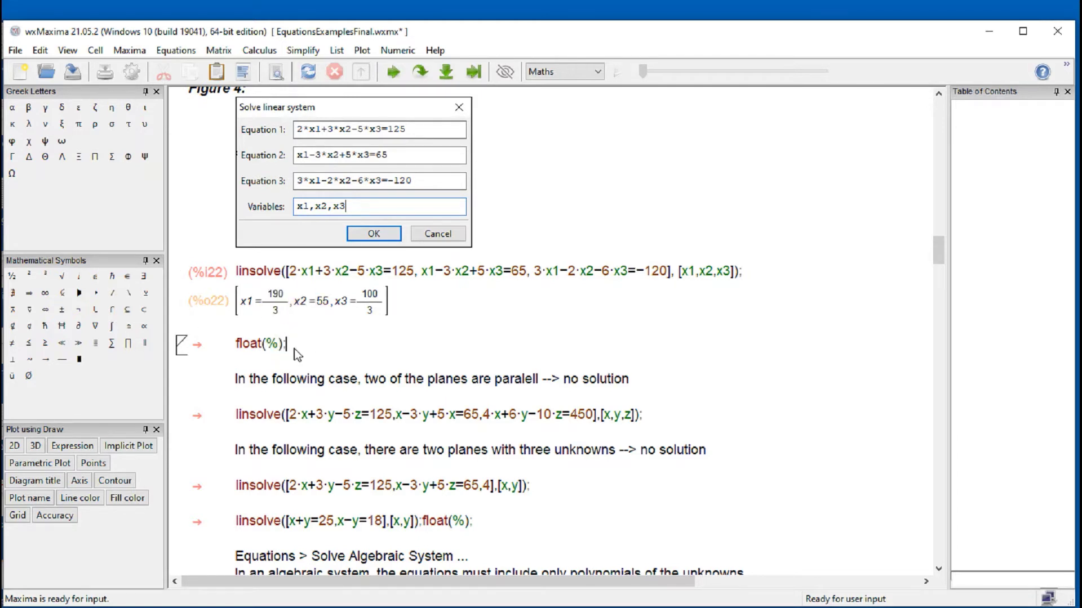
key("shift+Return")
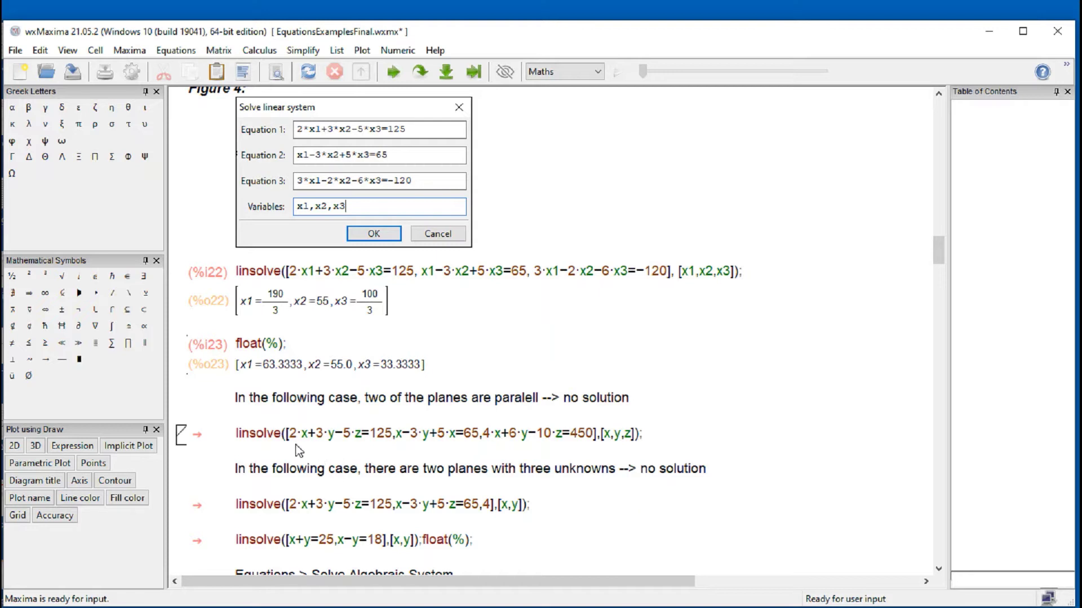
Review the equations of the parallel-planes example and evaluate its linsolve cell for x, y and z
left_click(332, 429)
left_click(361, 444)
left_click(527, 440)
left_click(551, 439)
left_click(607, 441)
key("shift+Return")
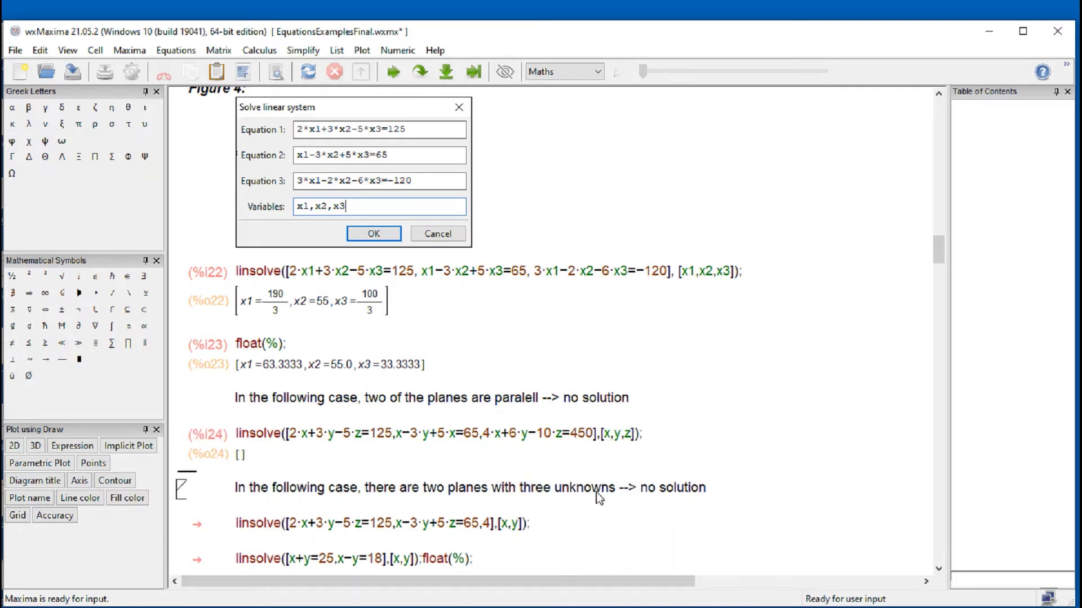
Evaluate the linsolve cell of the example with two planes and three unknowns, solved for x and y
scroll(620, 504, "down", 4)
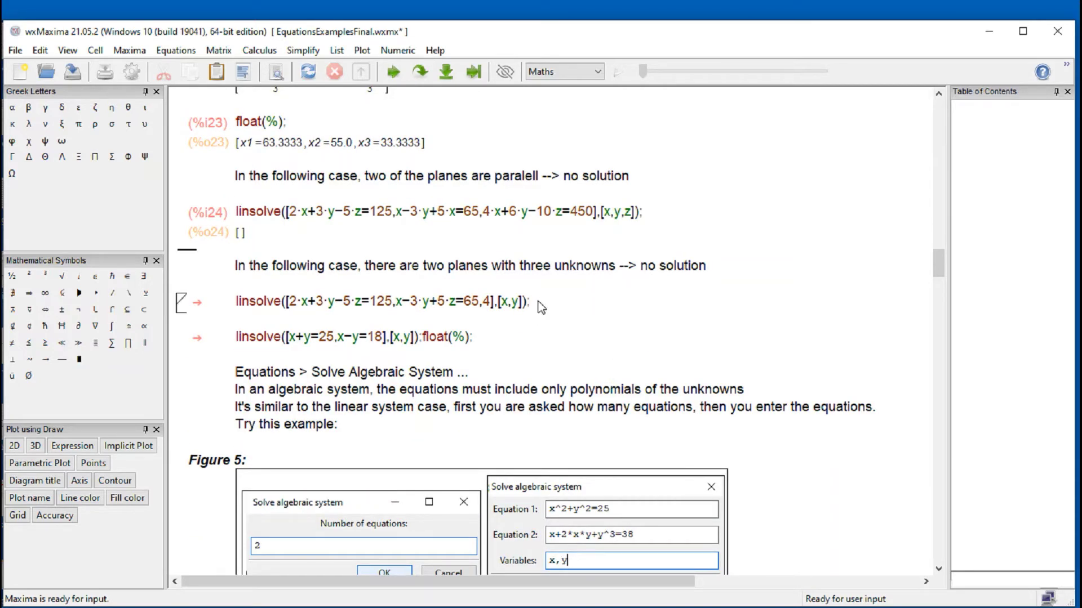
left_click(461, 305)
key("shift+Return")
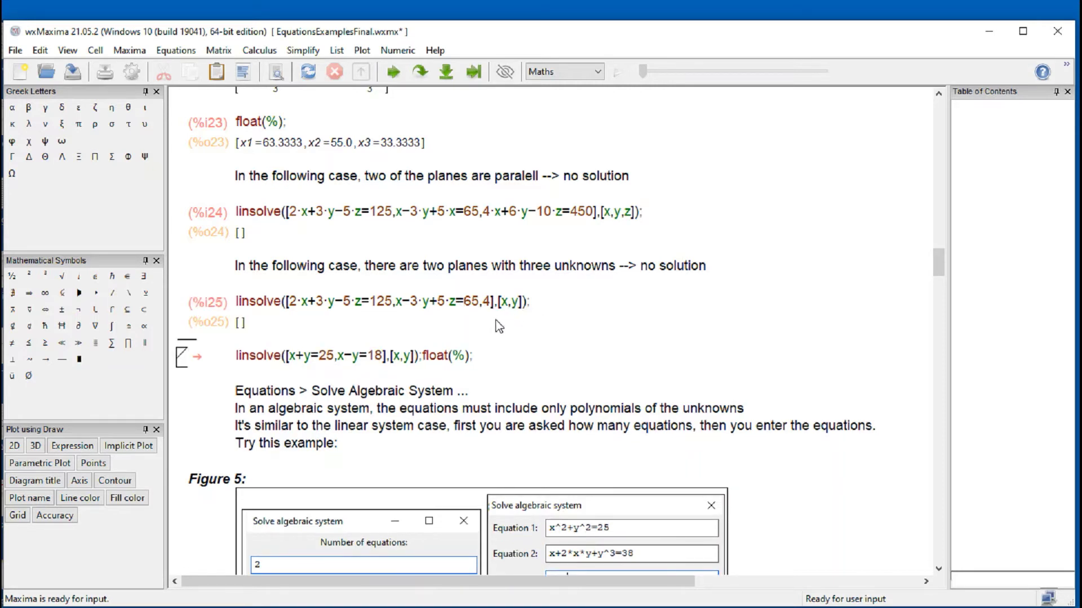
Evaluate the linsolve cell for x+y=25 and x−y=18 together with float(%), and inspect the decimal solution
left_click(366, 359)
key("shift+Return")
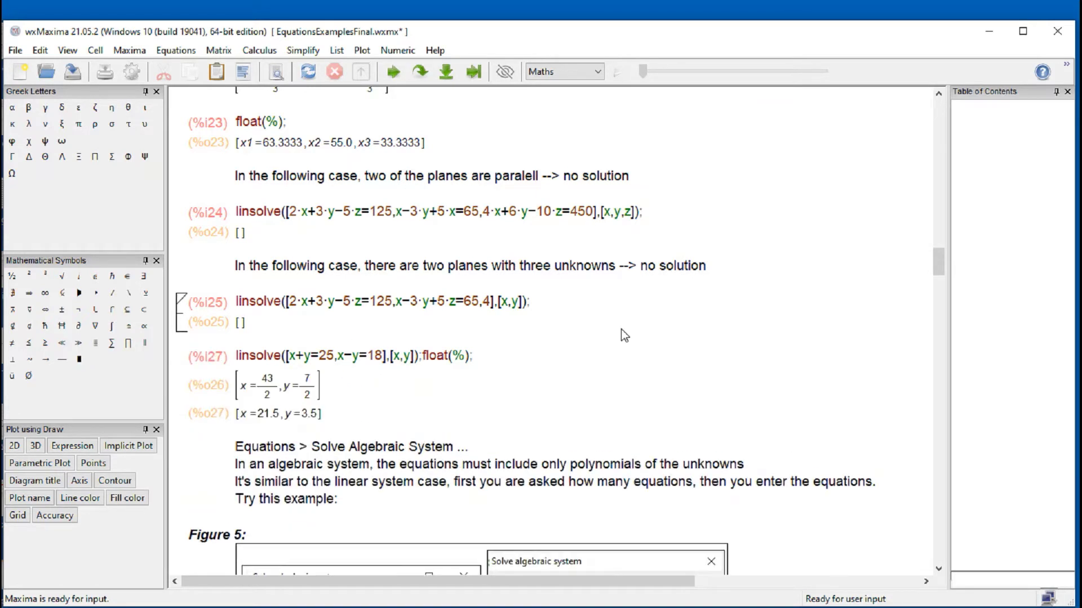
left_click(462, 357)
left_click_drag(315, 419, 237, 416)
left_click(332, 421)
scroll(495, 399, "down", 4)
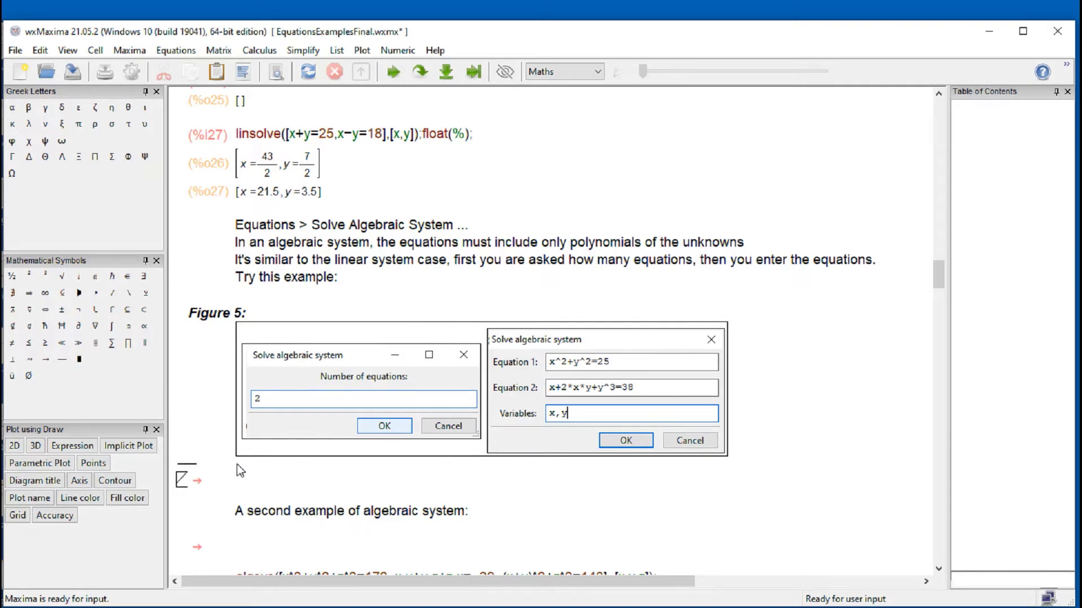
left_click(178, 56)
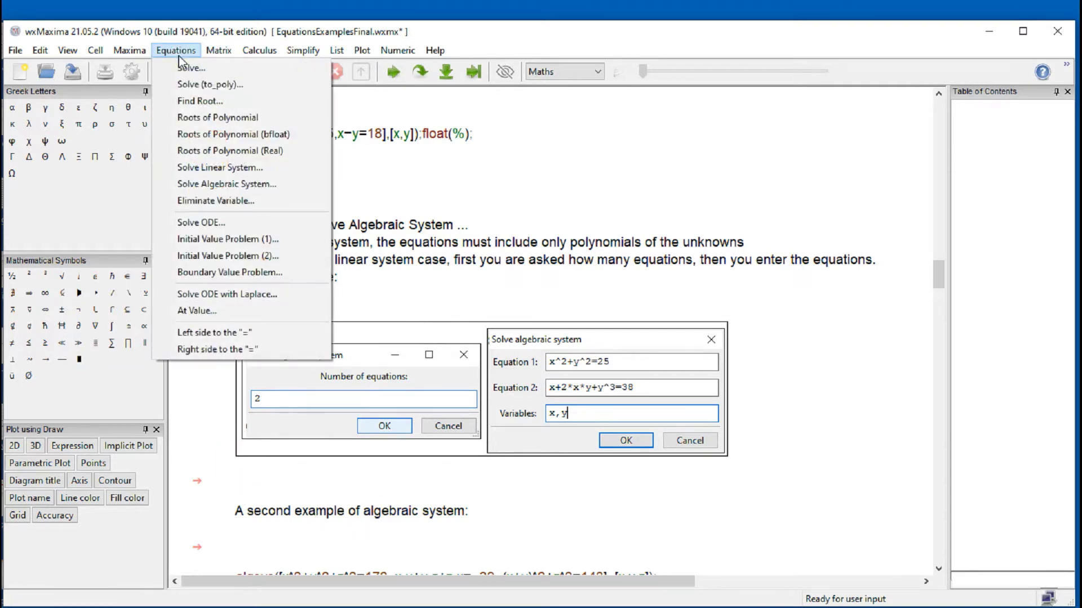
left_click(215, 185)
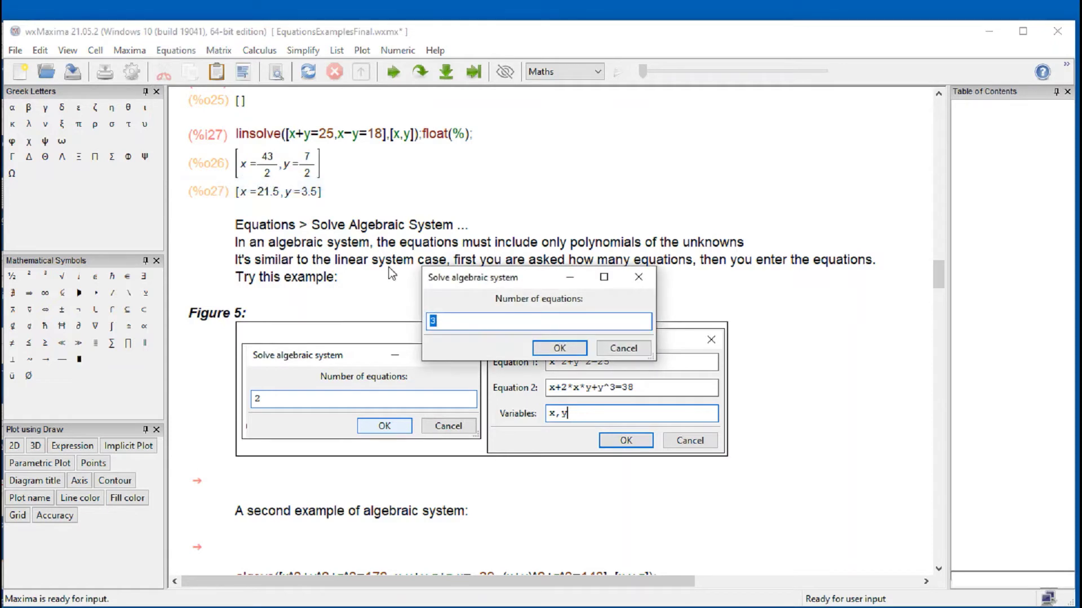
type("2")
left_click(560, 348)
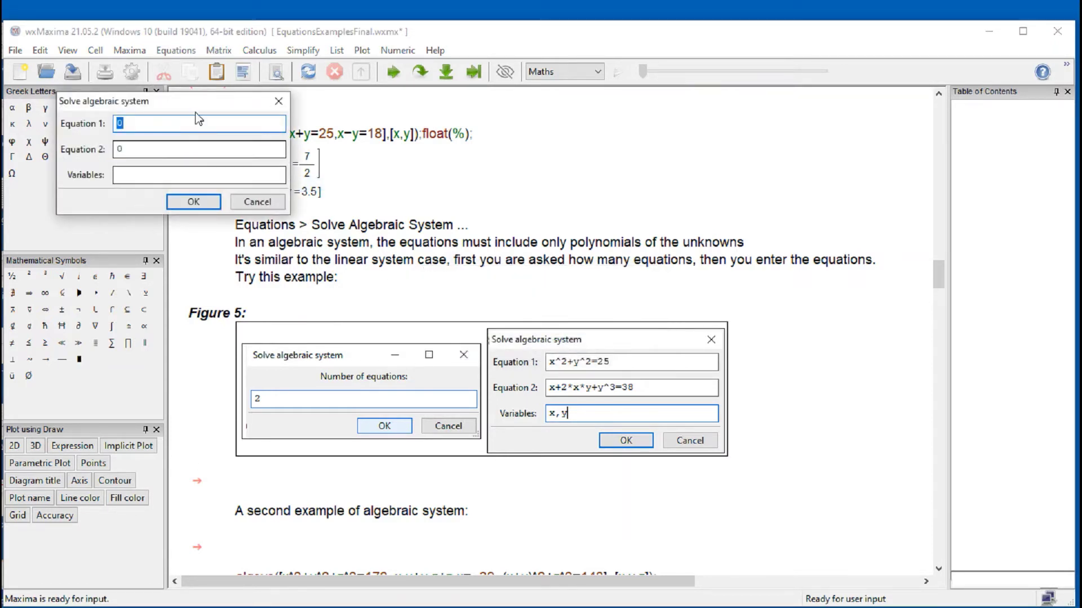
left_click_drag(485, 220, 879, 348)
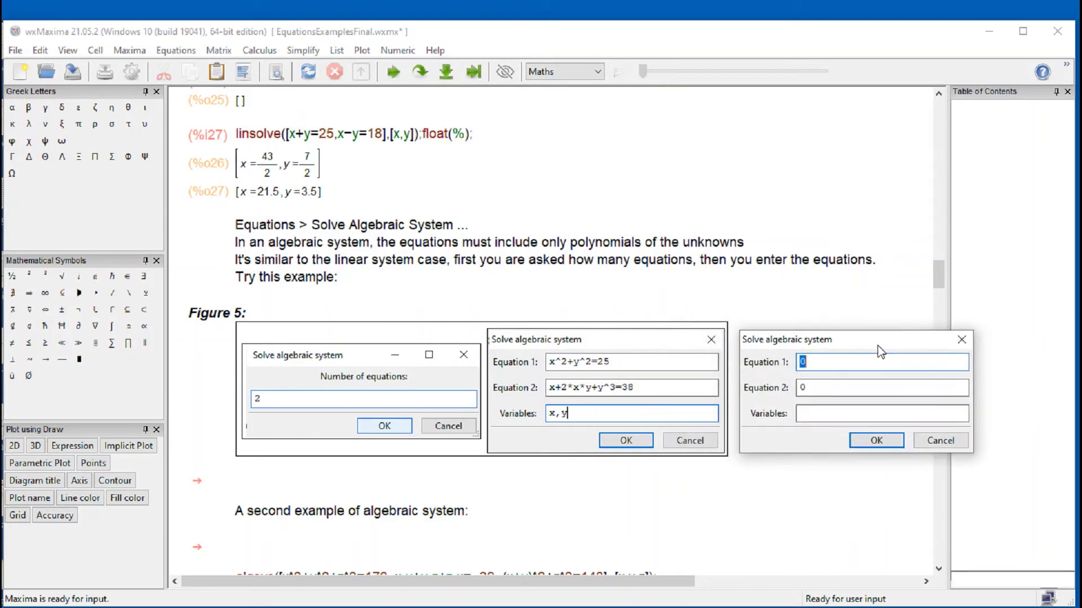
left_click(961, 339)
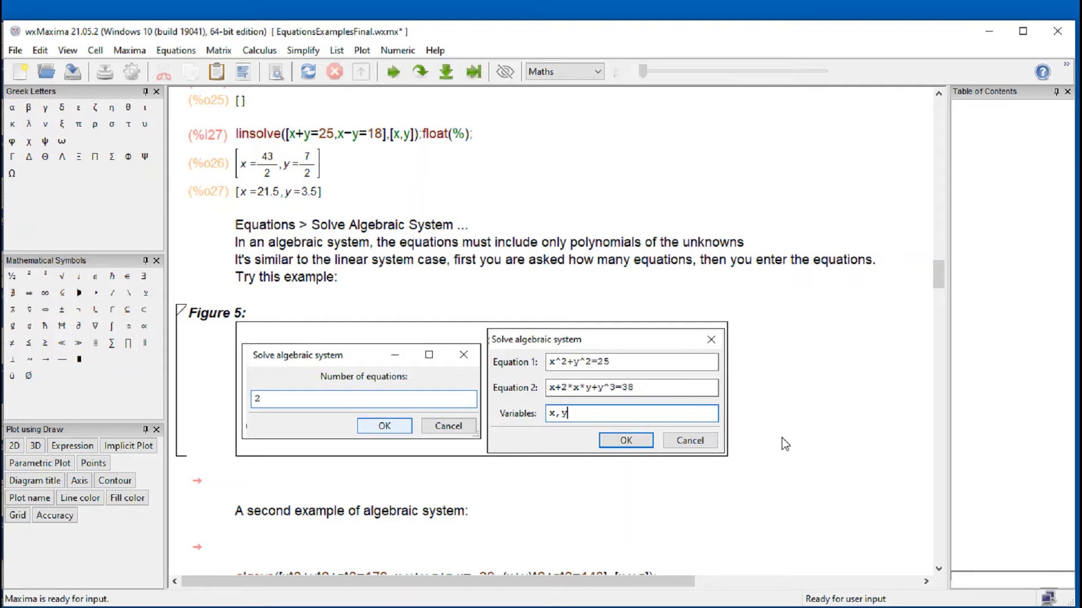
Start a Solve Algebraic System command with 2 equations in the empty cell below Figure 5
scroll(784, 445, "down", 4)
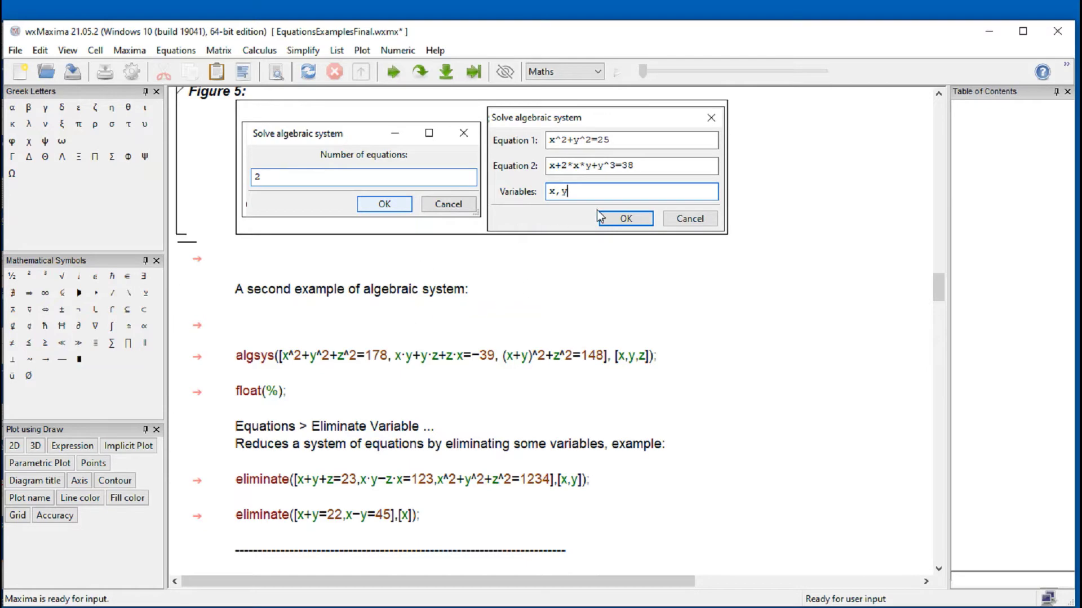
scroll(546, 270, "up", 4)
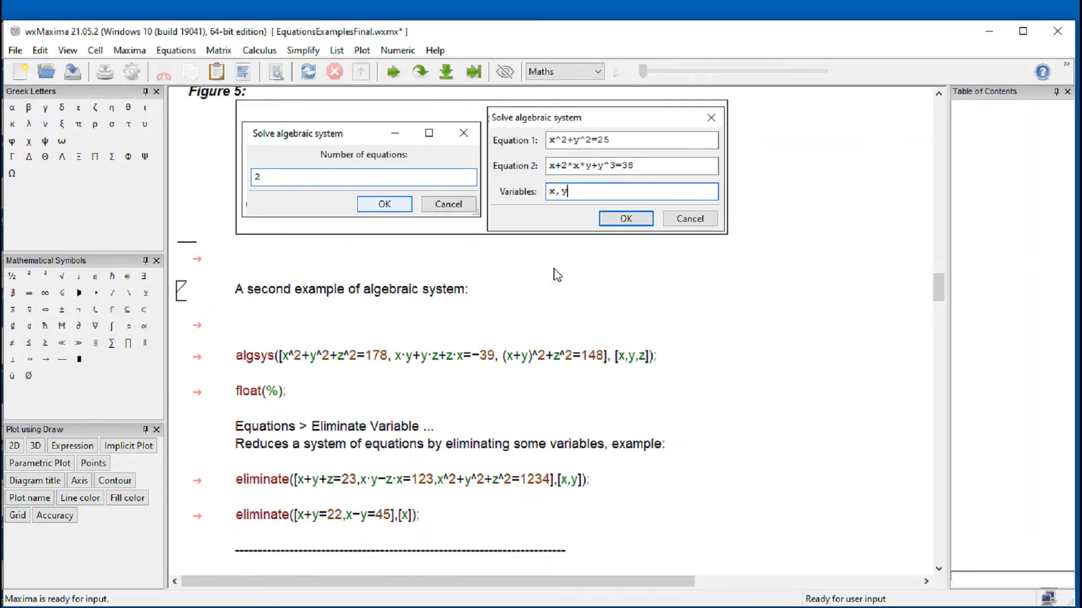
left_click(221, 264)
left_click(261, 261)
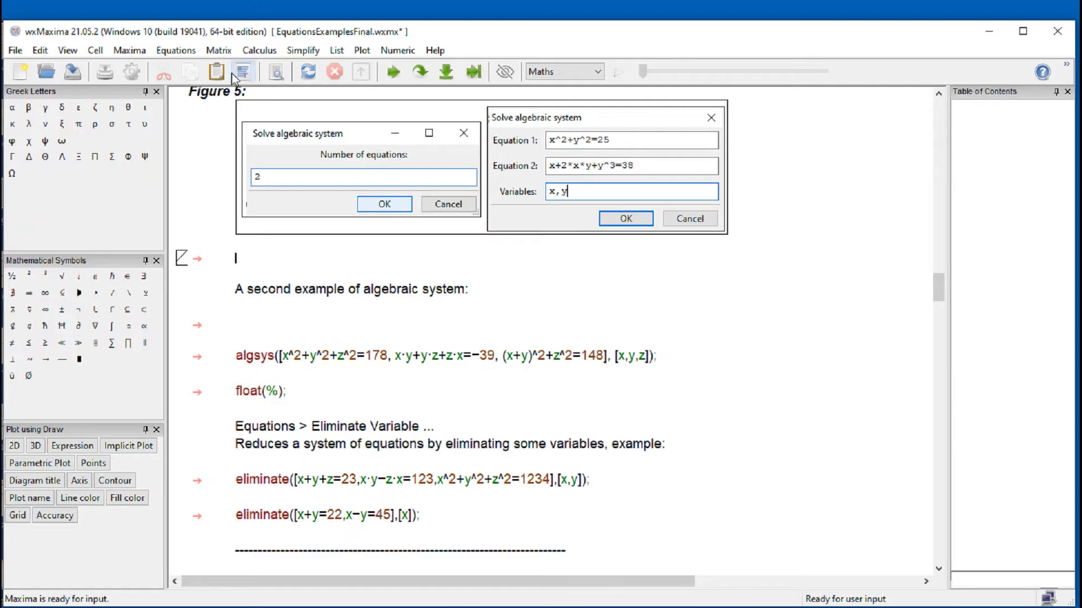
left_click(181, 57)
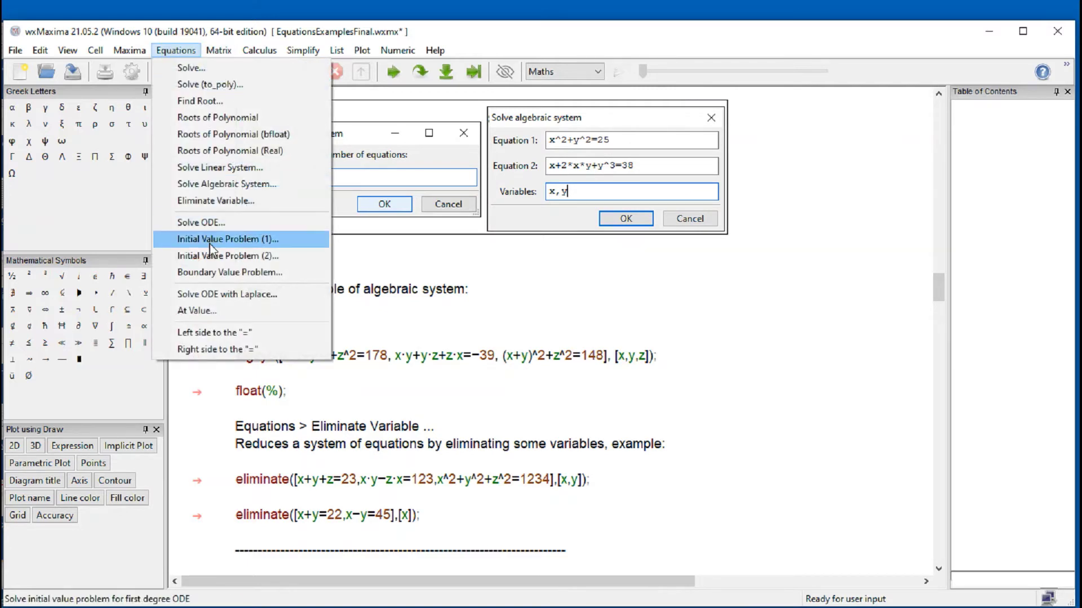
left_click(235, 191)
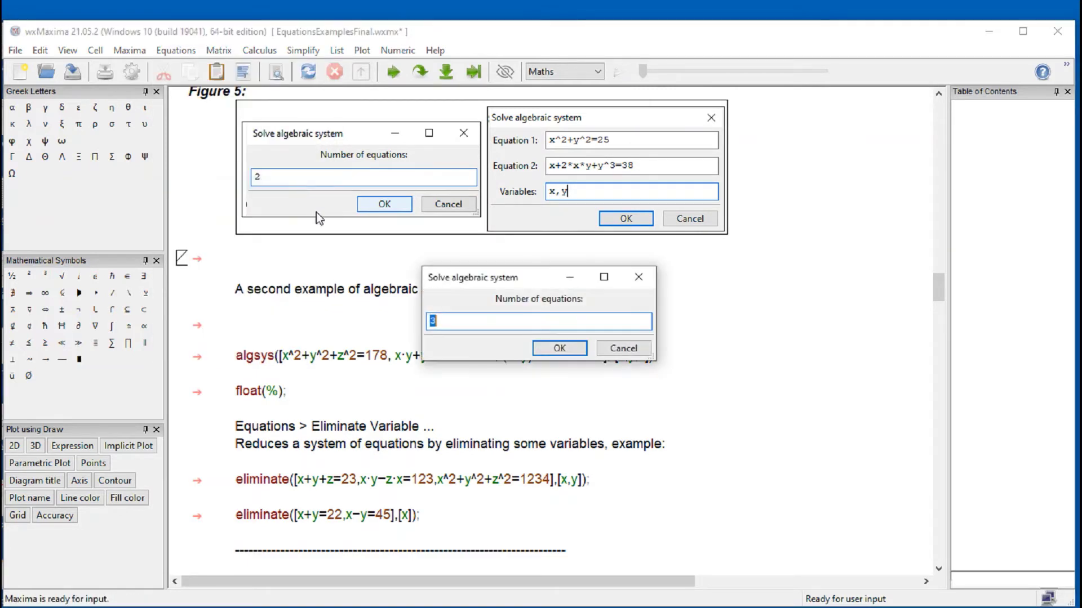
type("2")
left_click(560, 348)
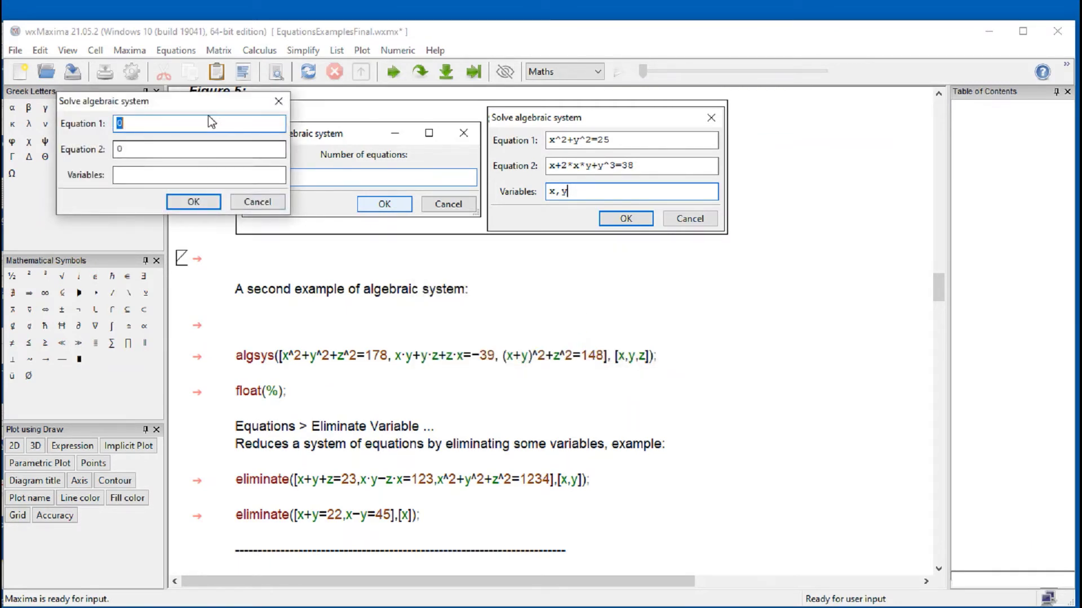
Solve the algebraic system x^2+y^2=25 and x+2*x*y+y^3=38 for the variables x,y
left_click_drag(211, 103, 832, 146)
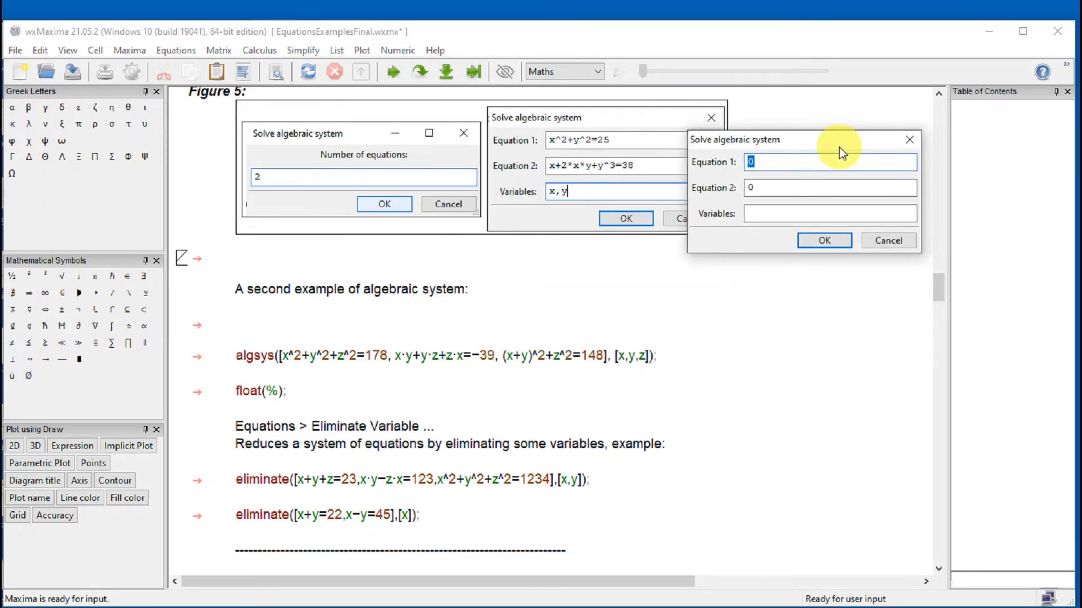
type("x^2")
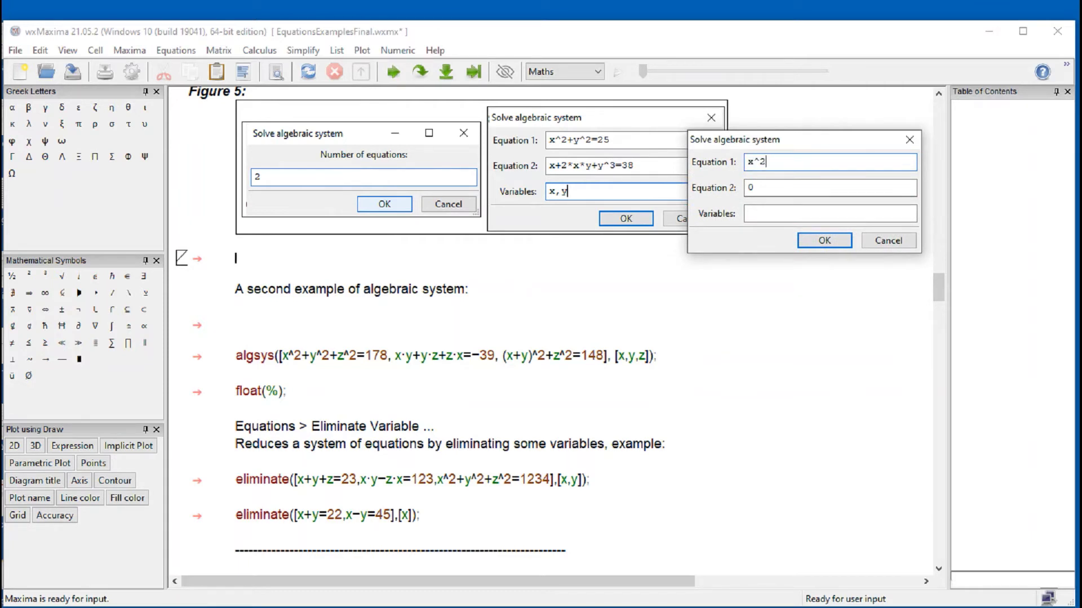
type("+y^2=25")
left_click(772, 188)
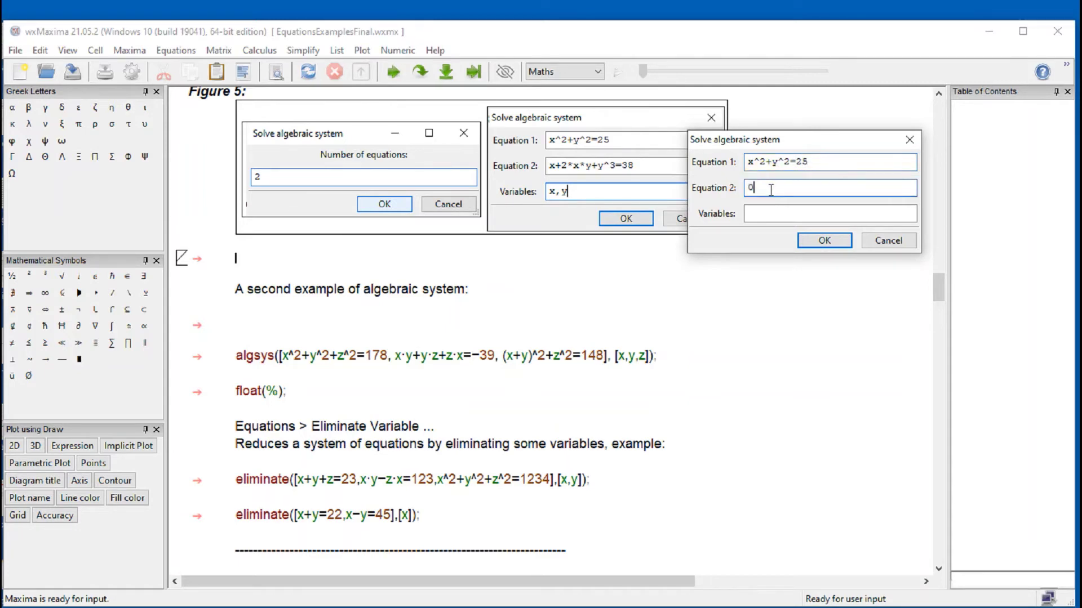
type("x+2*x*y+y^3=38")
left_click(768, 214)
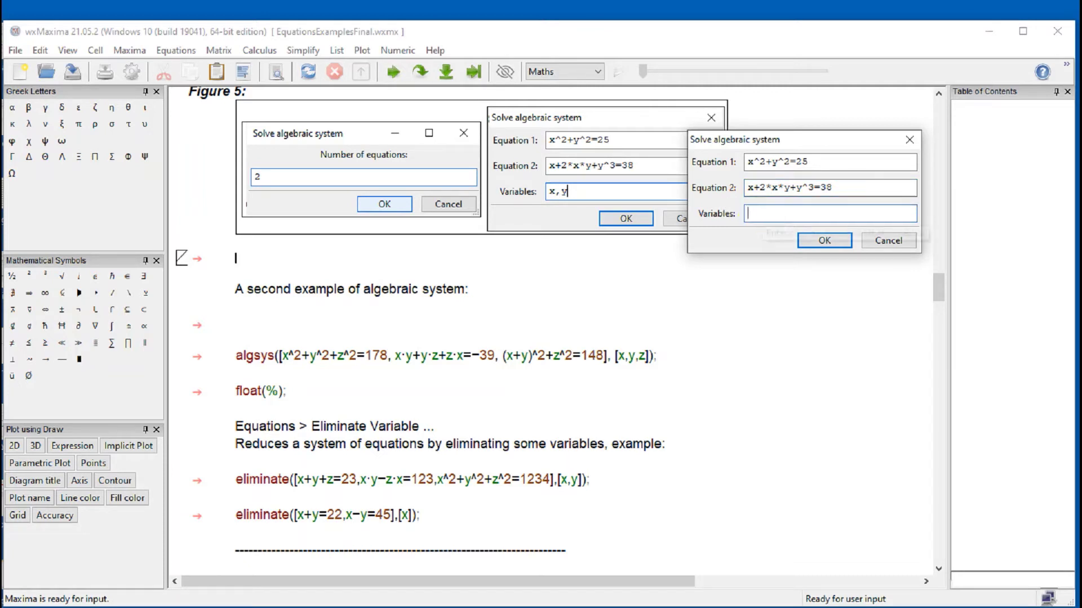
type("x,y")
left_click(826, 239)
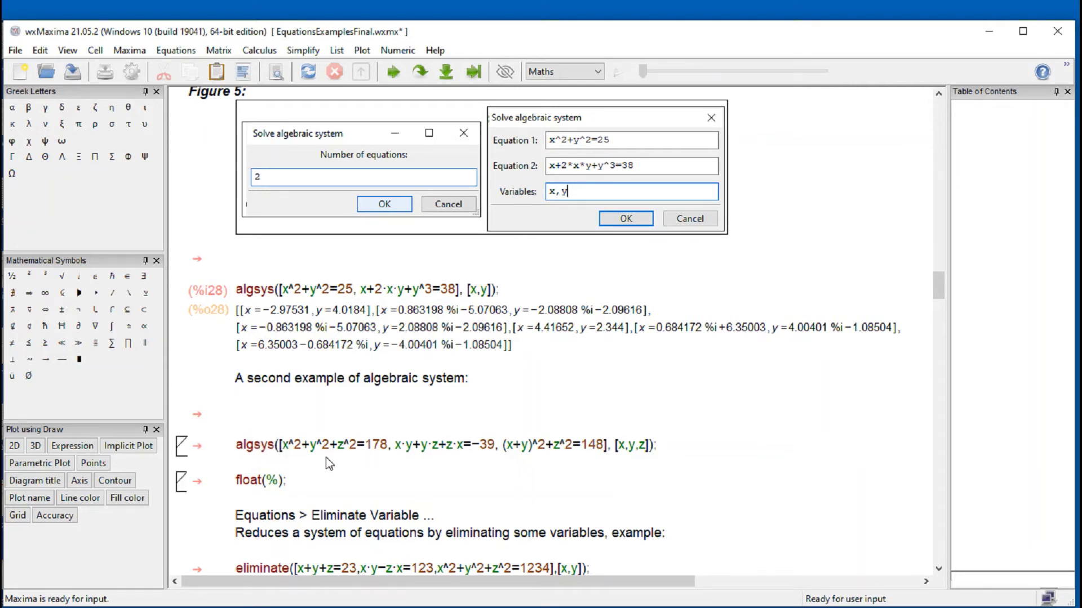
Evaluate the algsys cell of the second algebraic system example and its float(%) cell, and inspect the decimal solutions
key("shift+Return")
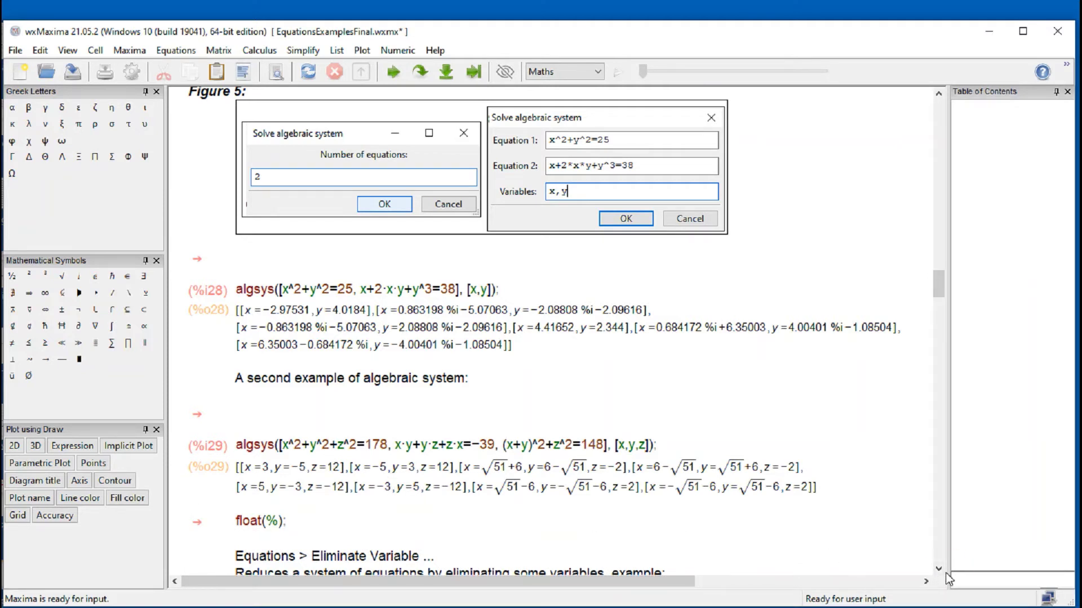
left_click(276, 524)
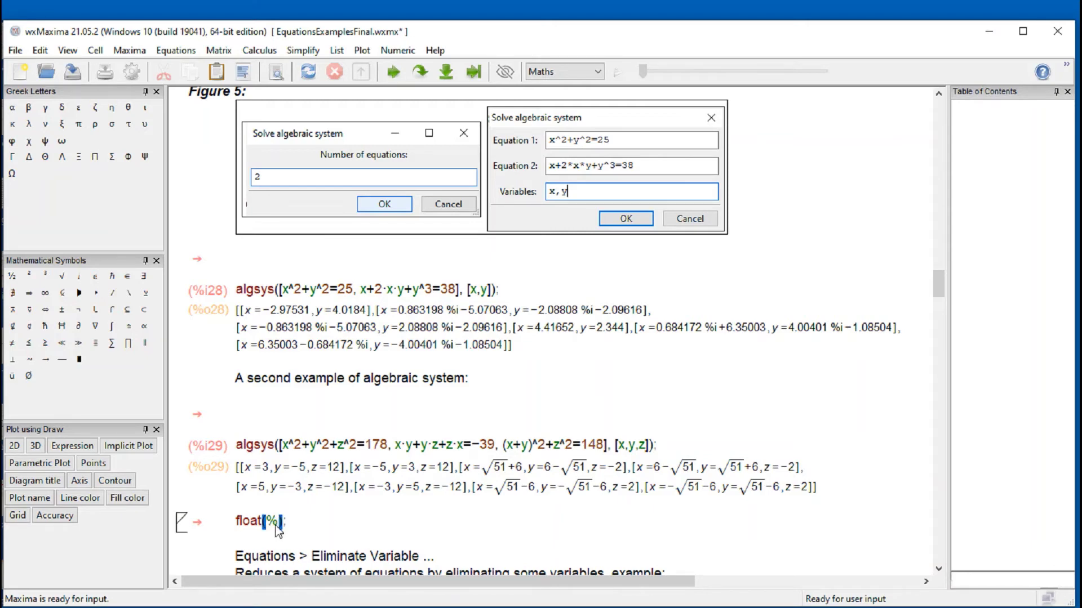
key("shift+Return")
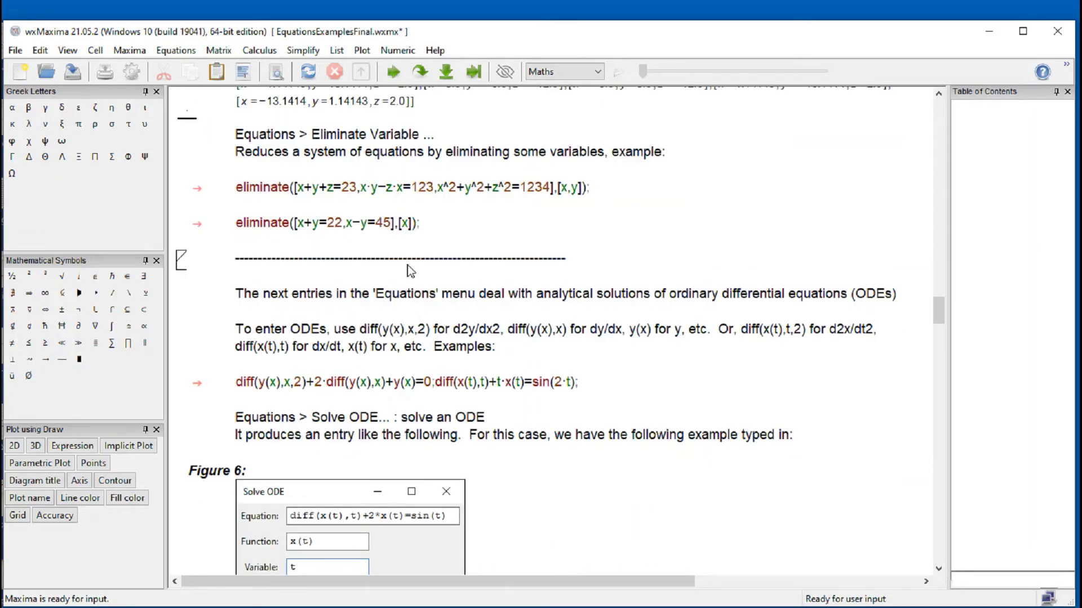
scroll(408, 264, "up", 4)
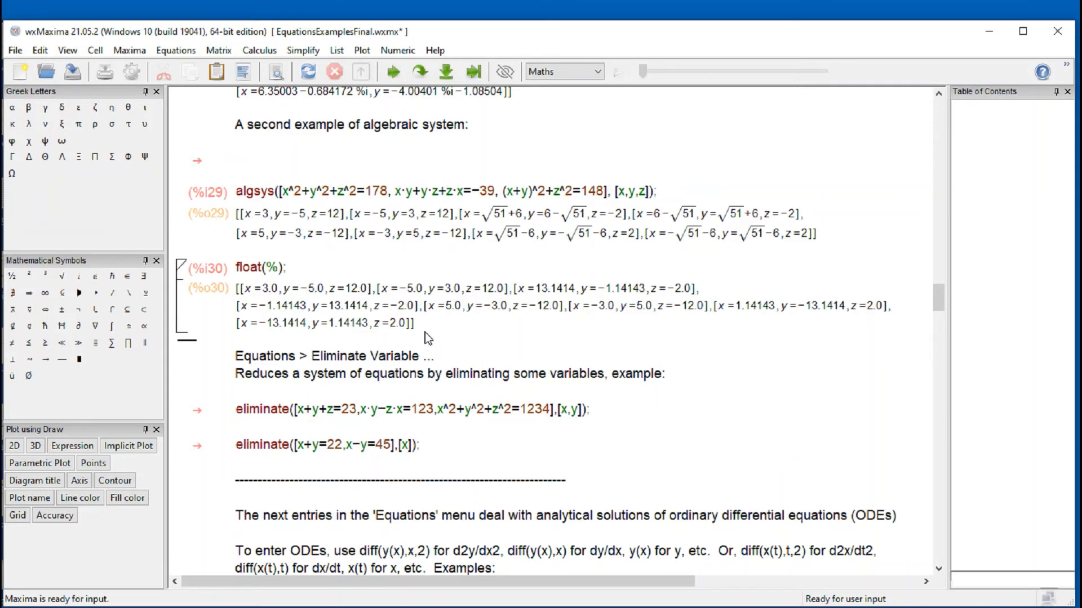
left_click(285, 268)
left_click(341, 279)
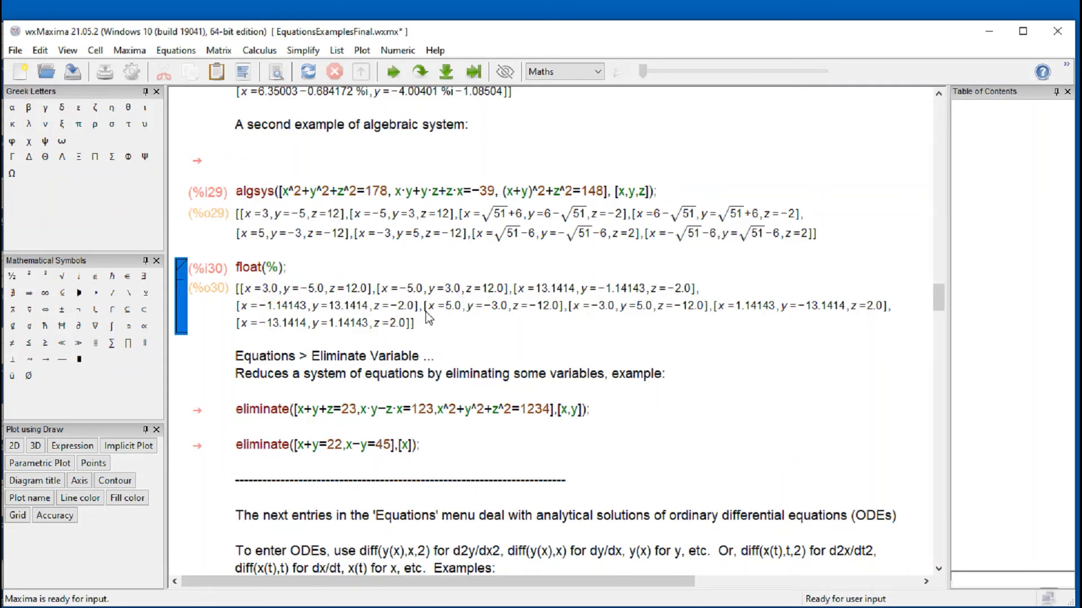
left_click(479, 335)
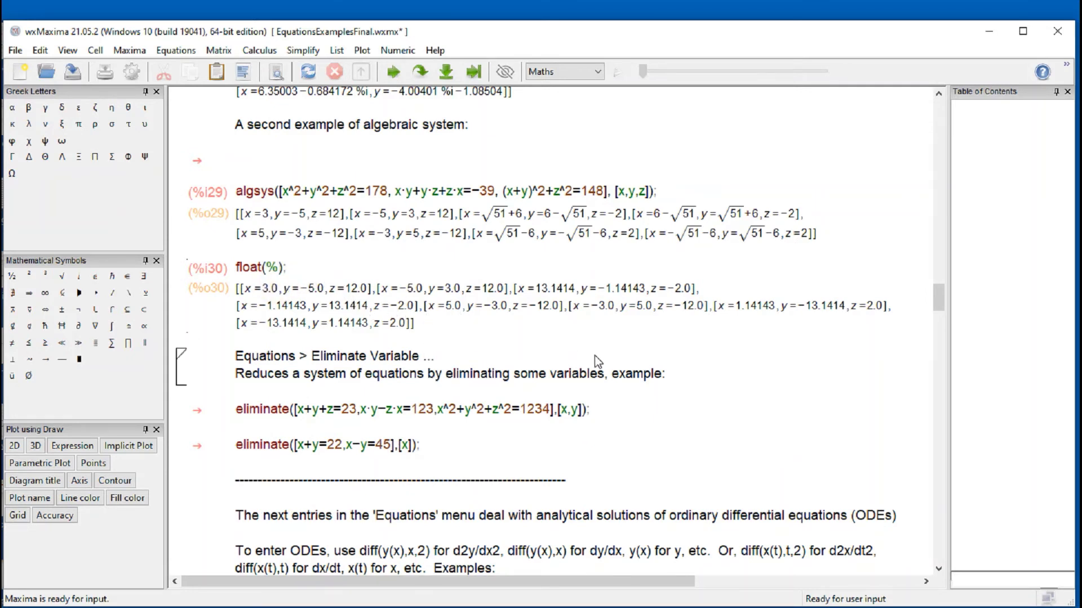
Insert an Eliminate Variable command below its description, keeping % as the equations and leaving the variables empty
left_click(327, 390)
left_click(190, 52)
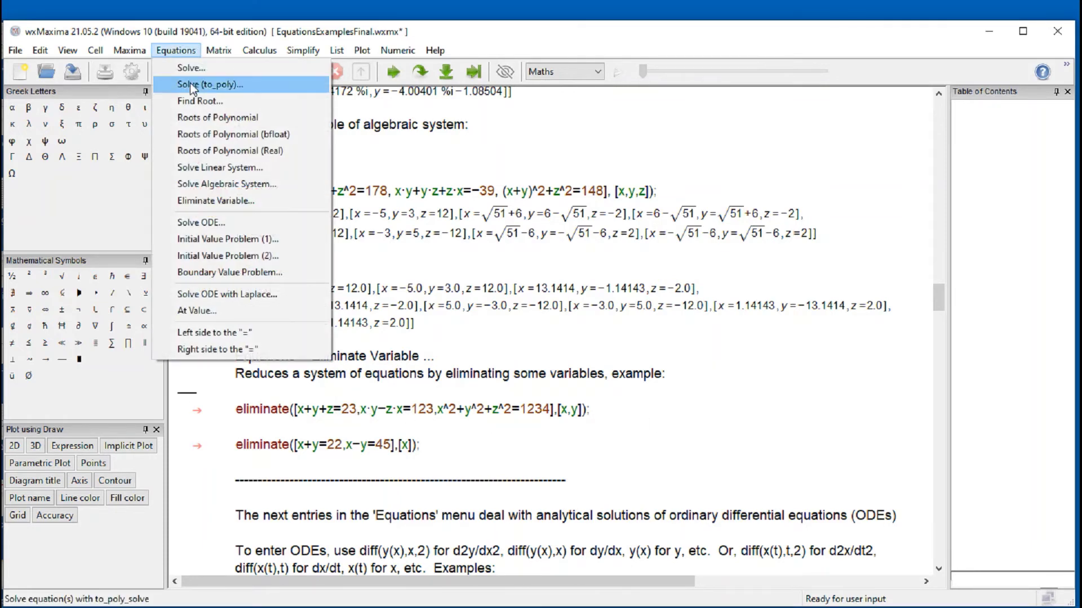
left_click(226, 202)
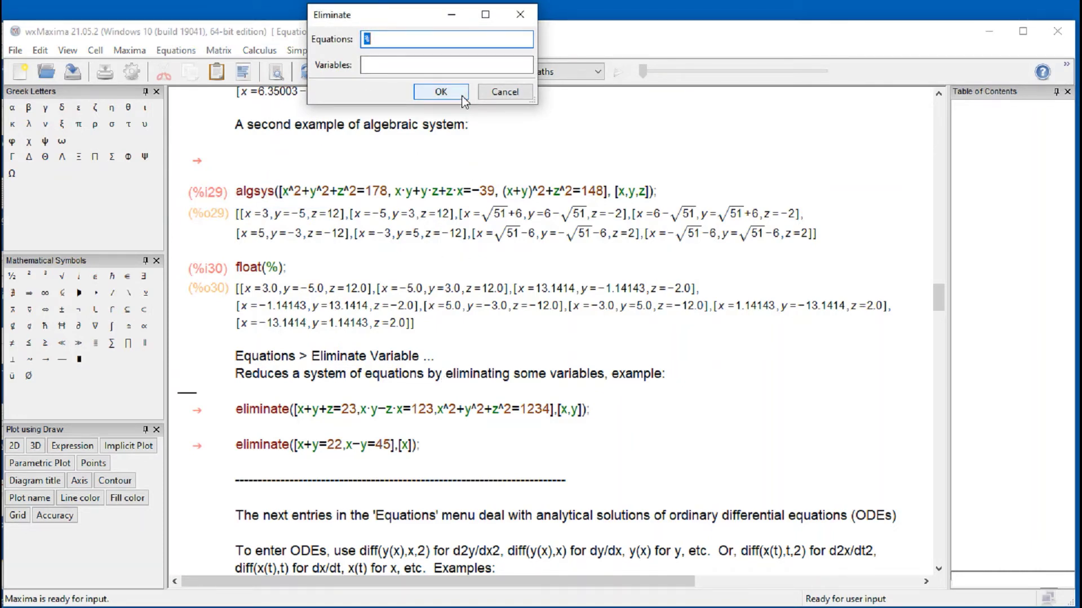
left_click(445, 92)
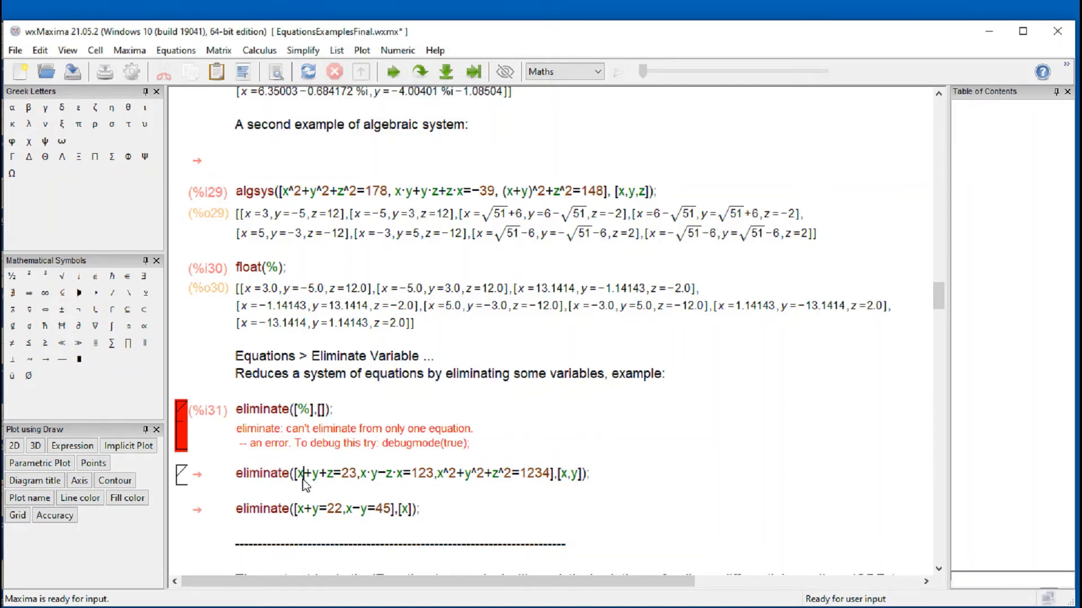
Review the equations of the three-equation eliminate example and evaluate its cell to eliminate x and y
left_click_drag(303, 479, 337, 479)
left_click(347, 484)
left_click(576, 479)
double_click(506, 473)
left_click(504, 473)
key("shift+Return")
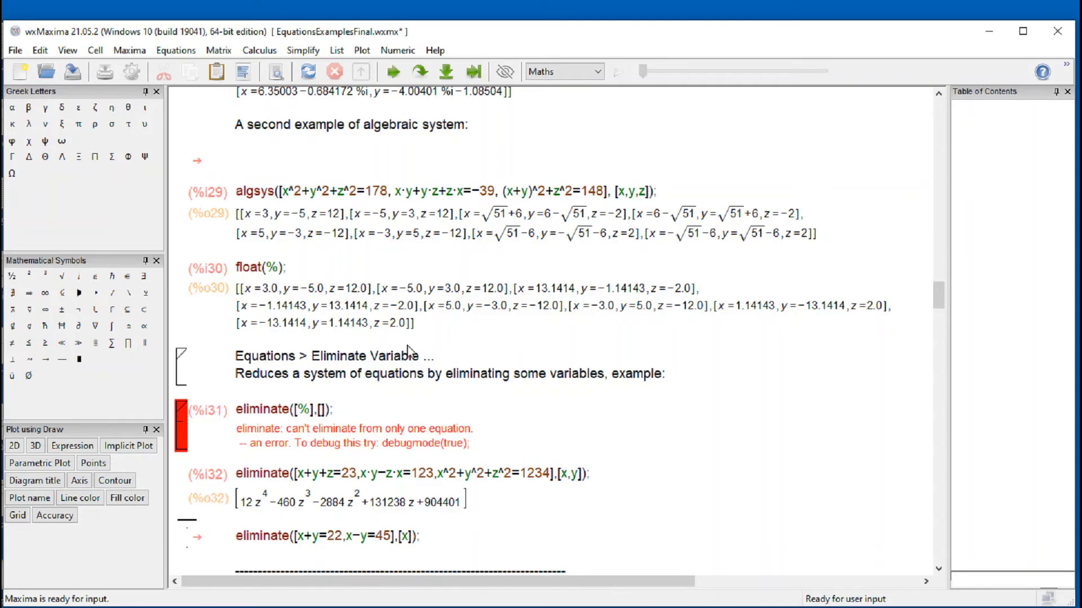
Insert a Solve command below the elimination result, keeping the equation % and the variable x
left_click(191, 53)
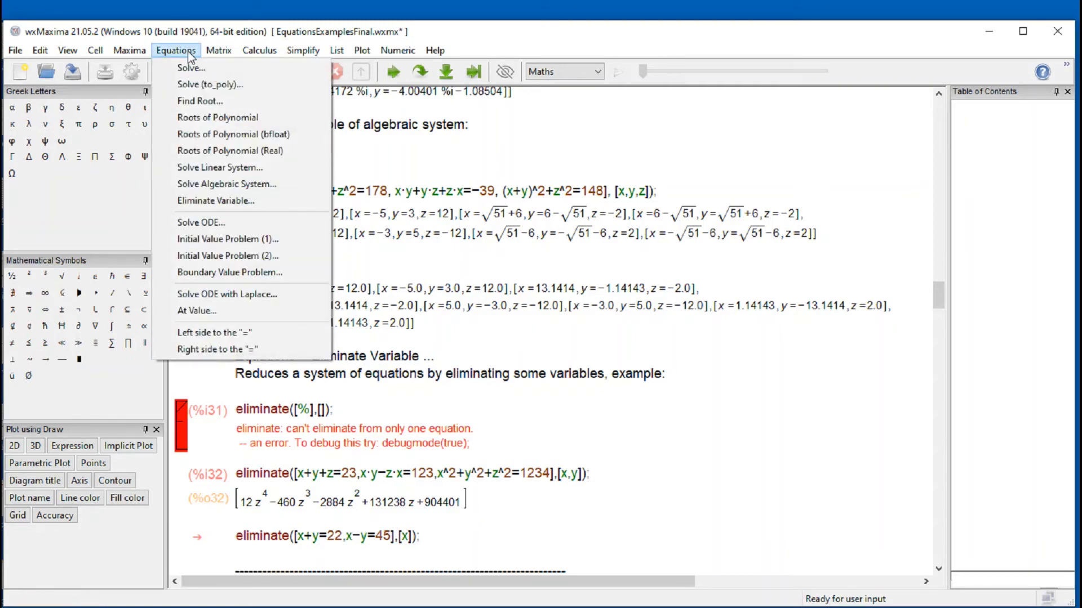
left_click(197, 68)
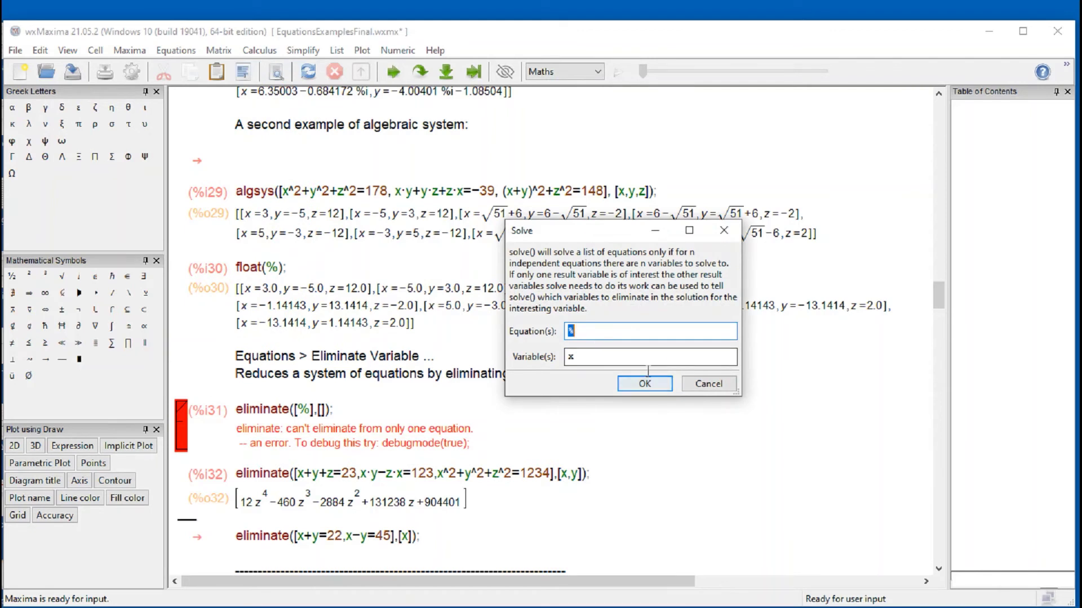
left_click(636, 388)
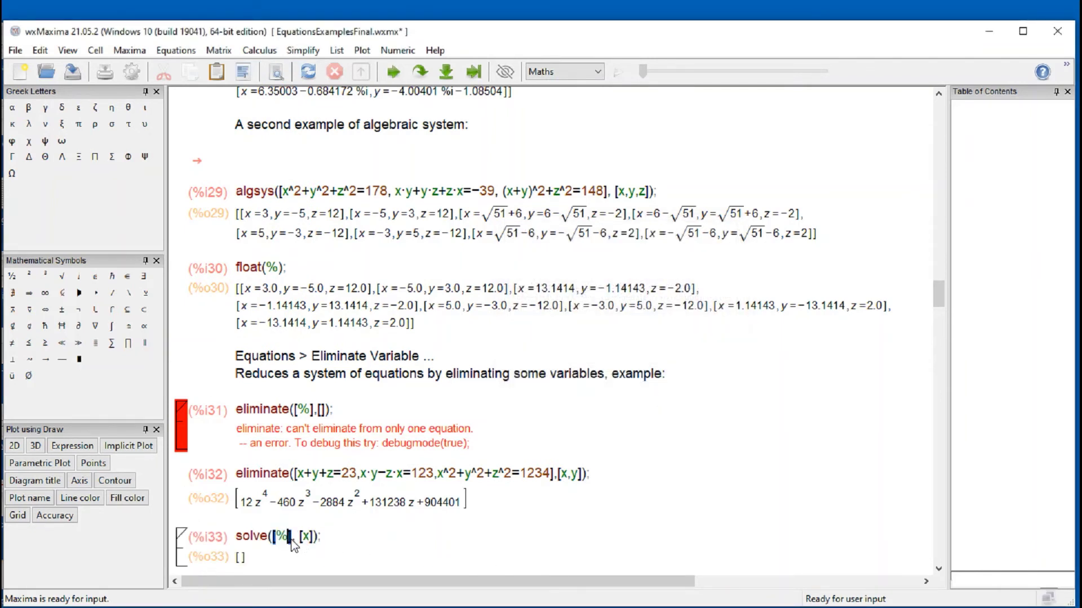
Change the variable in the solve cell to z and evaluate the cell again
double_click(280, 538)
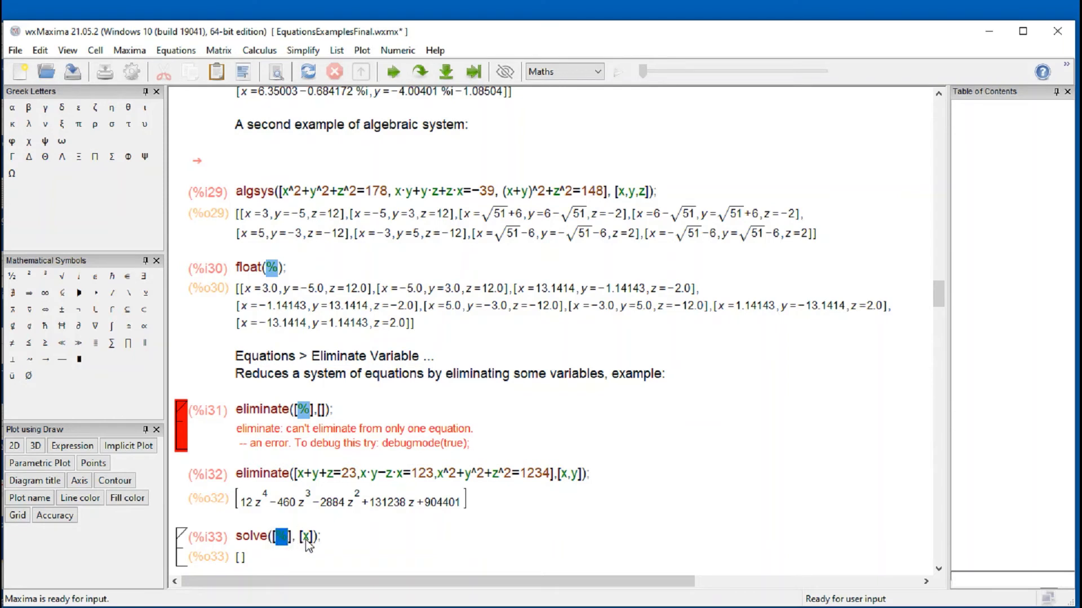
left_click(304, 540)
key("Delete")
type("z")
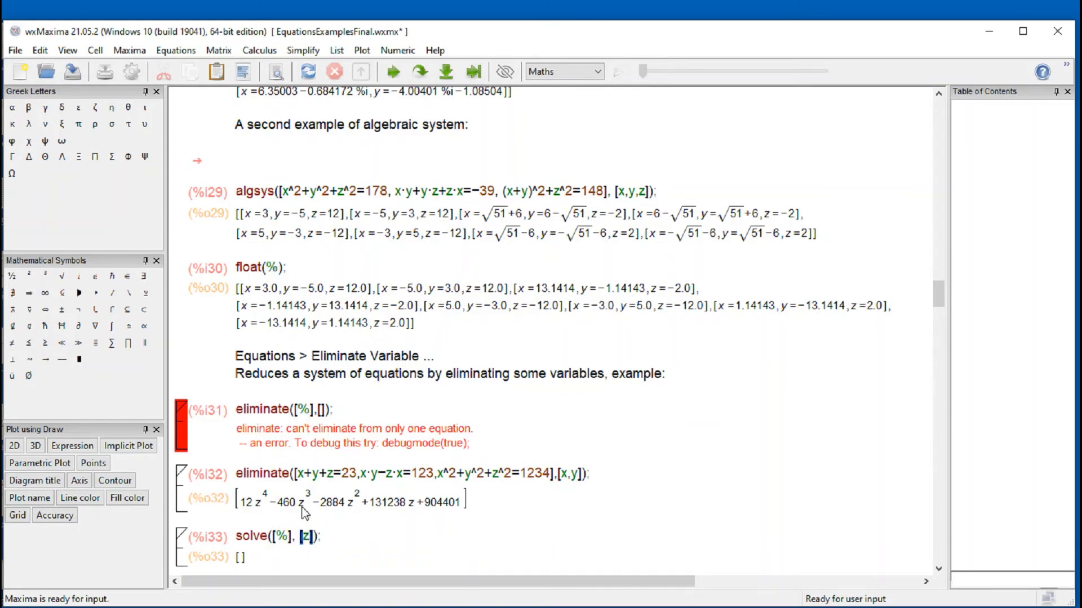
key("shift+Return")
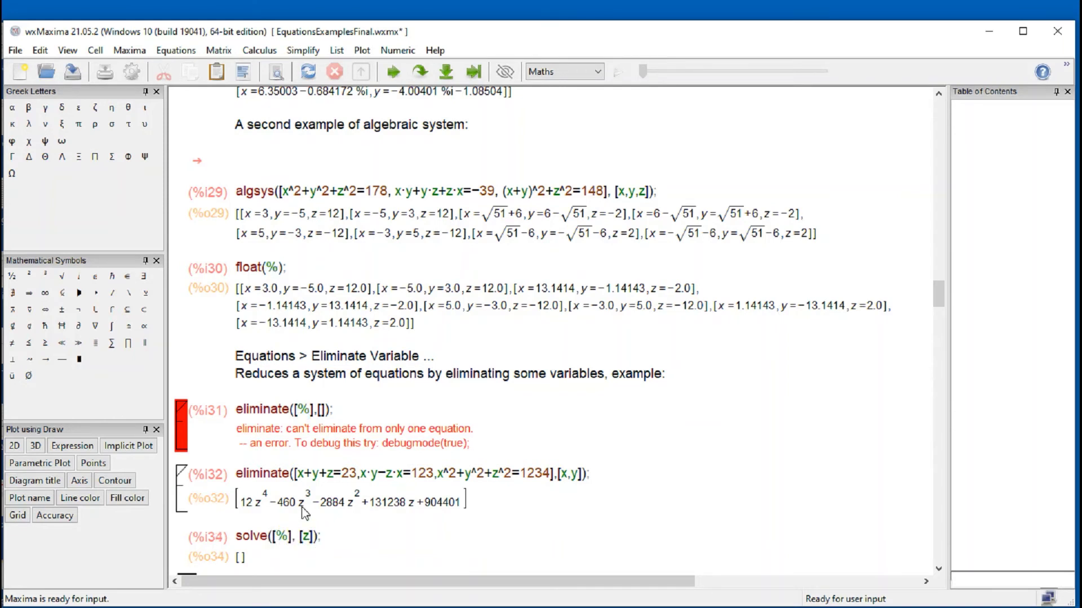
Re-evaluate the three-equation eliminate cell and the solve([%], [z]) cell below it, and inspect the output
left_click(302, 496)
key("shift+Return")
left_click(275, 537)
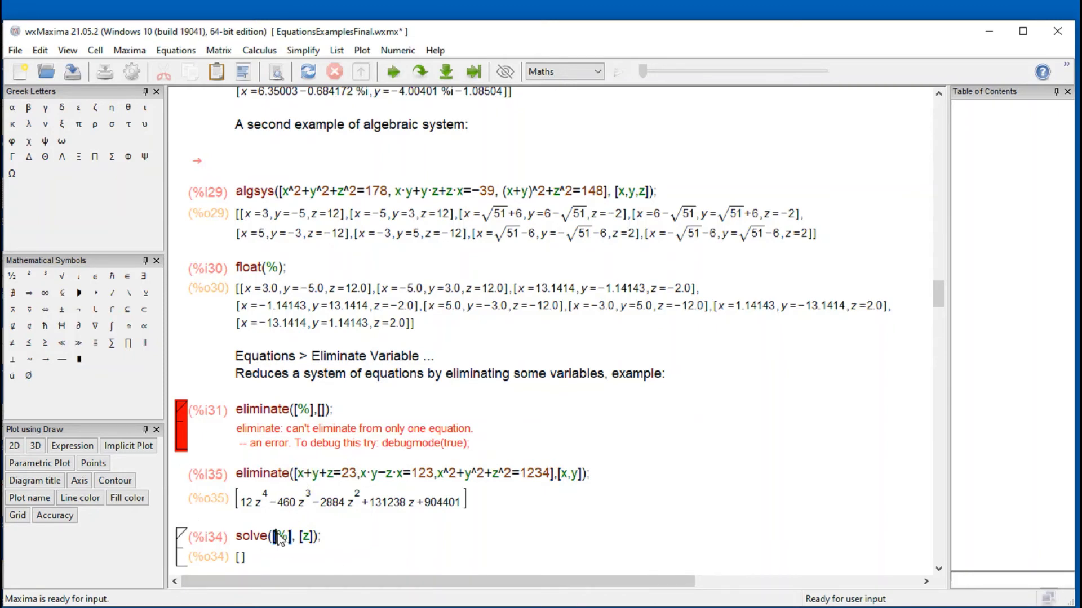
scroll(277, 538, "down", 10)
scroll(426, 512, "down", 9)
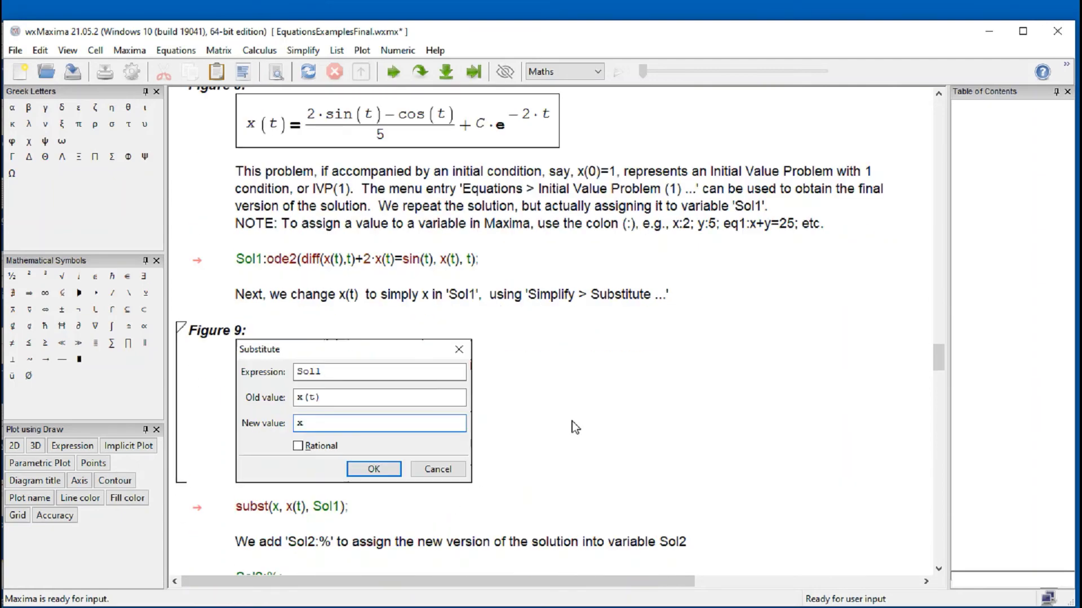
scroll(613, 389, "up", 9)
scroll(608, 410, "down", 12)
scroll(607, 411, "up", 10)
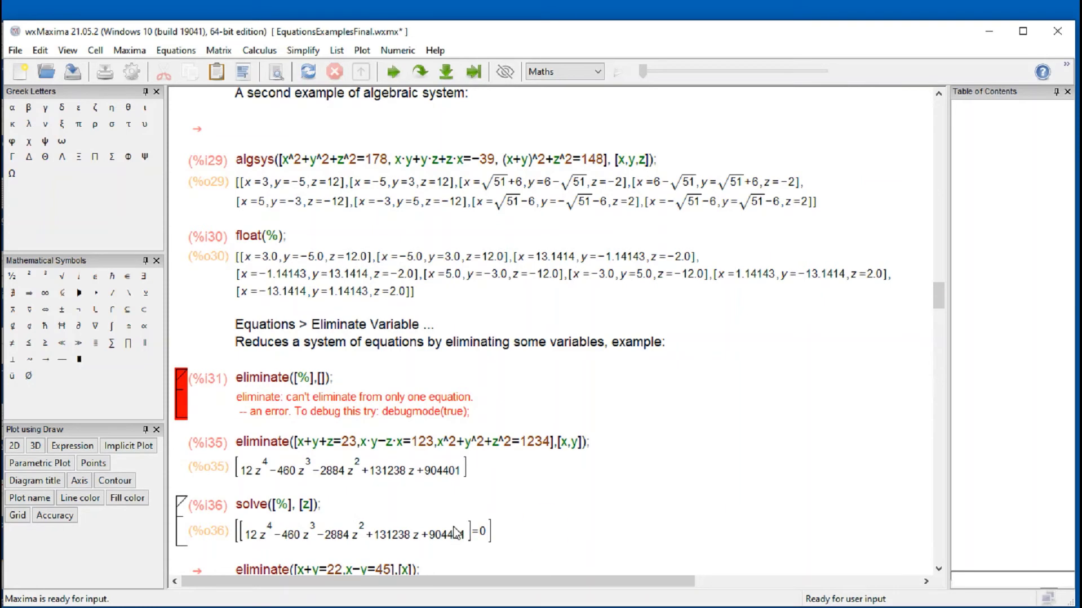
Replace % in the solve cell with 12·z^4−460·z^3−2884·z^2+131238·z+904401, evaluate it for z and inspect the roots
scroll(530, 506, "down", 5)
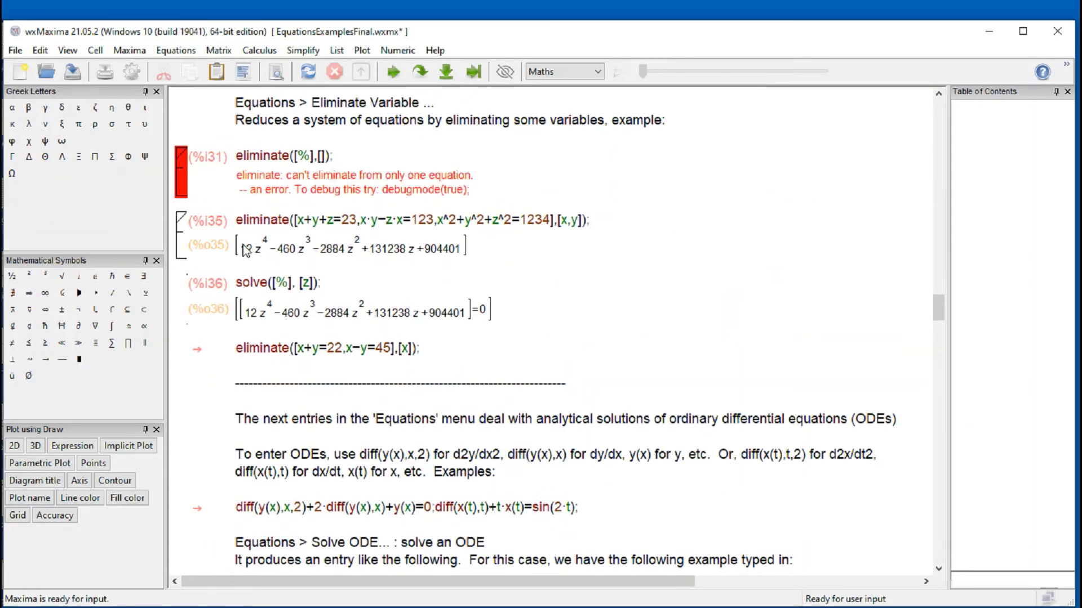
left_click_drag(240, 249, 435, 251)
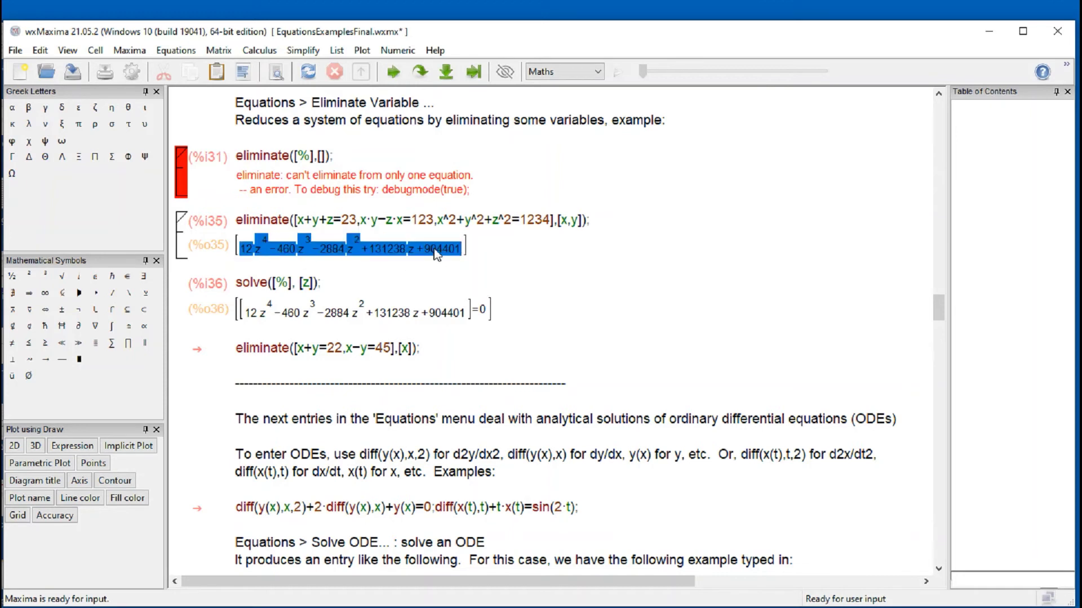
left_click(287, 284)
key("BackSpace")
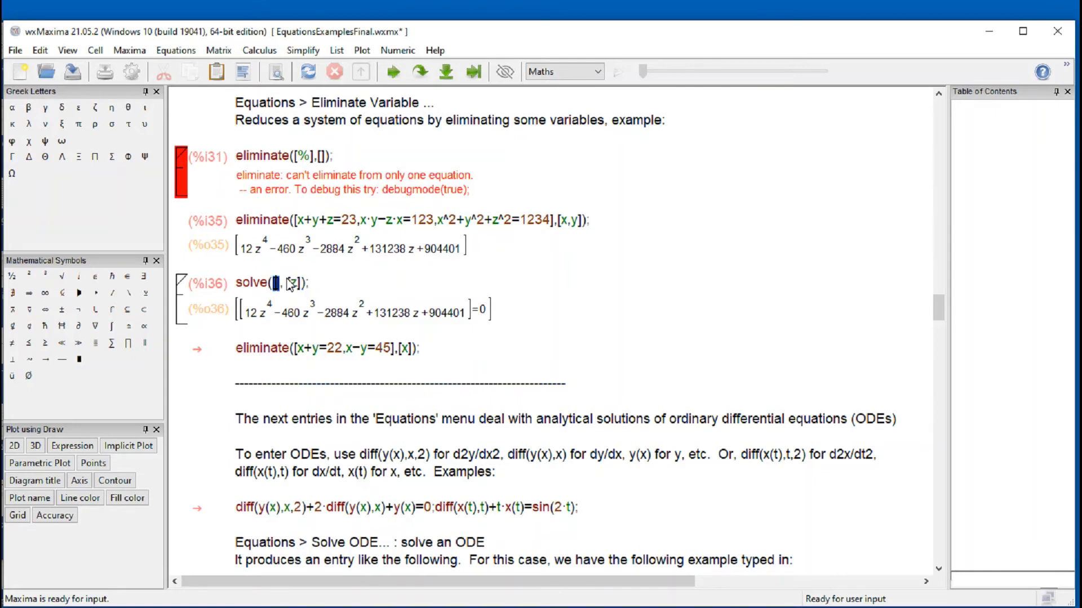
type("12·z^4−460·z^3−2884·z^2+131238·z+904401")
key("shift+Return")
scroll(287, 284, "down", 5)
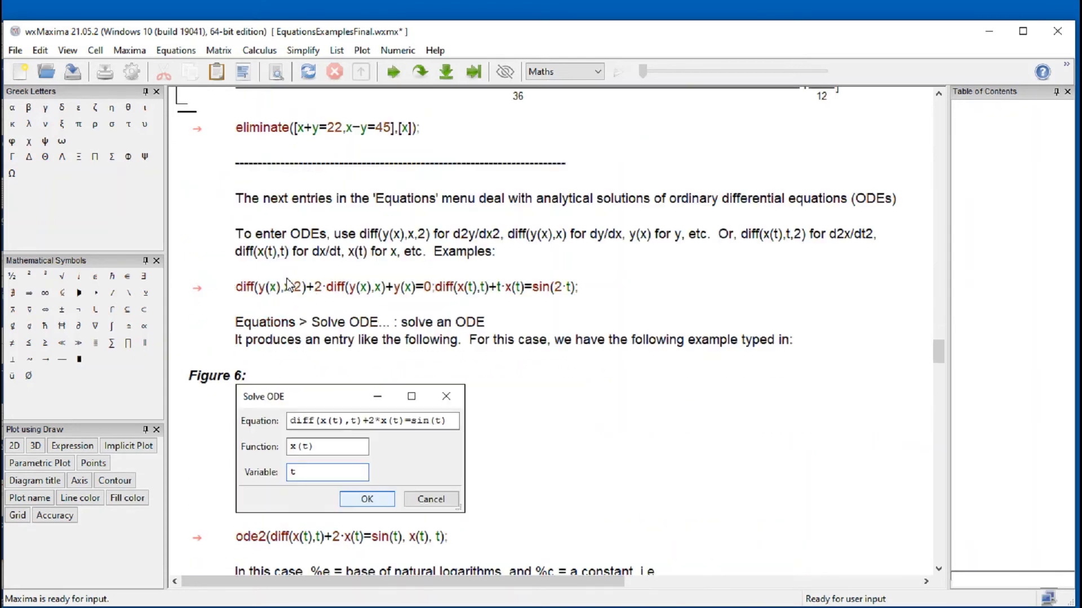
scroll(307, 256, "up", 8)
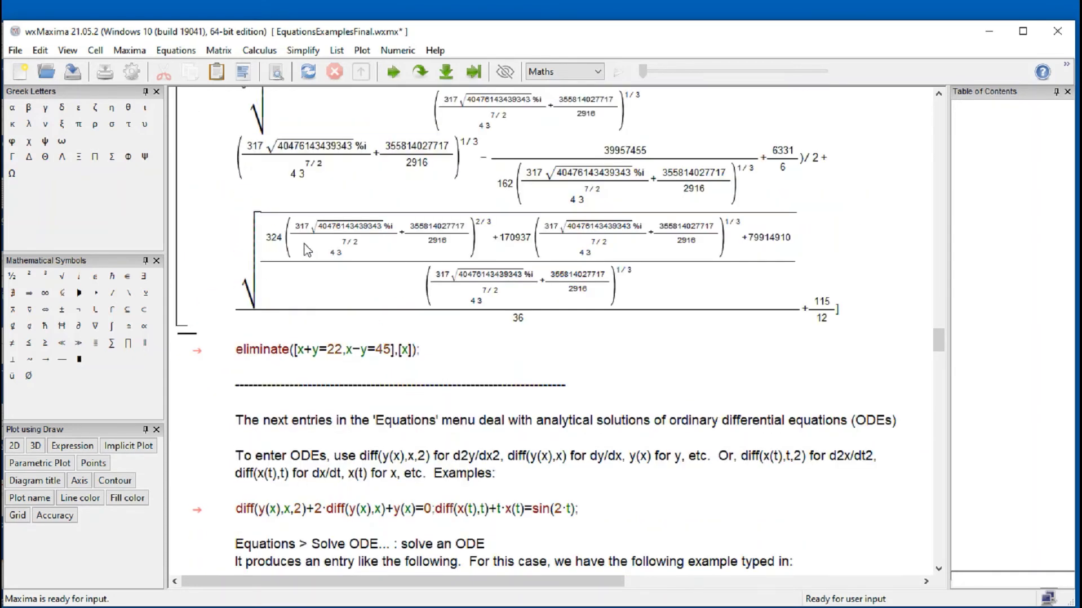
Insert a float(%) cell below the roots of the quartic in z and evaluate it
scroll(404, 331, "up", 10)
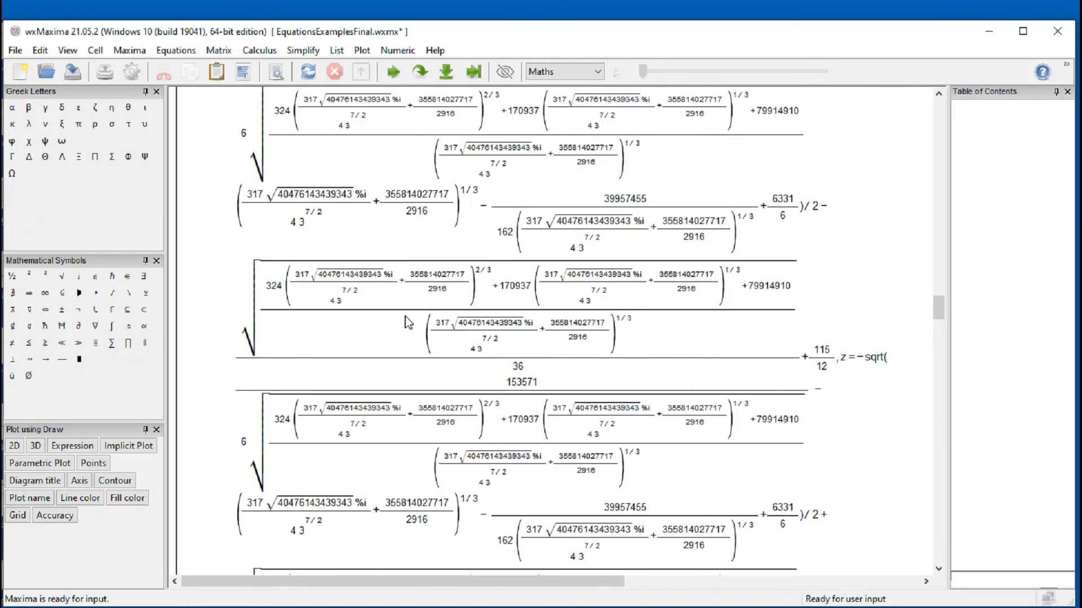
scroll(406, 312, "down", 5)
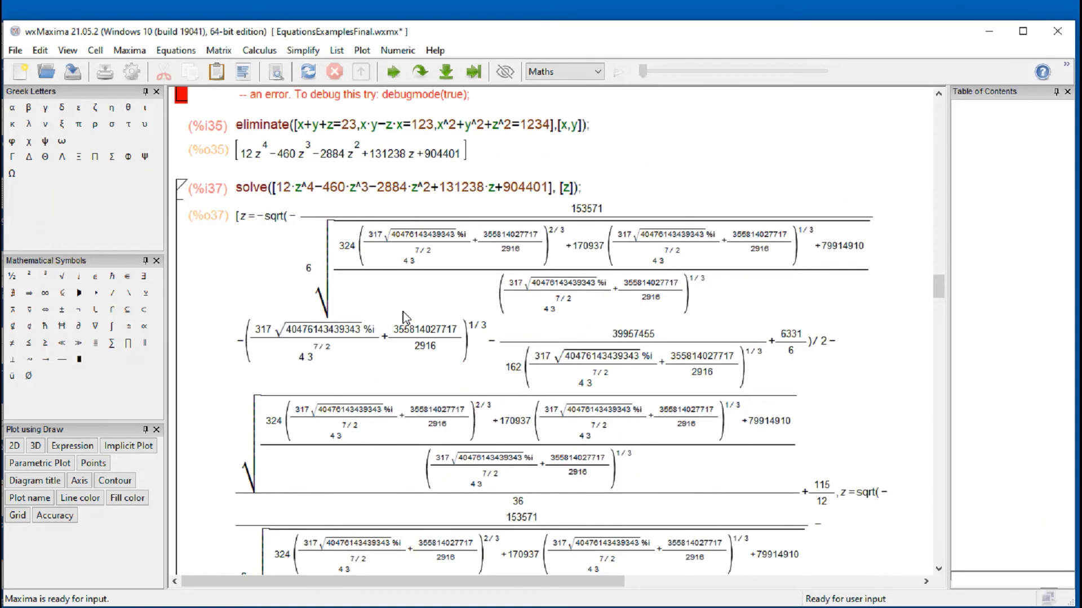
scroll(403, 312, "down", 2)
scroll(402, 305, "down", 6)
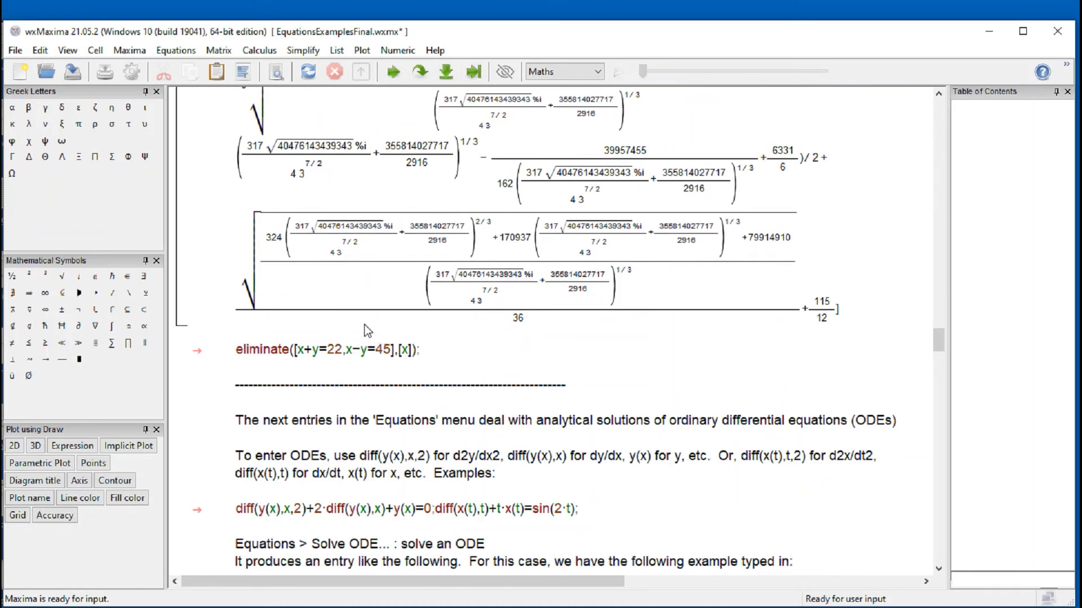
type("float(")
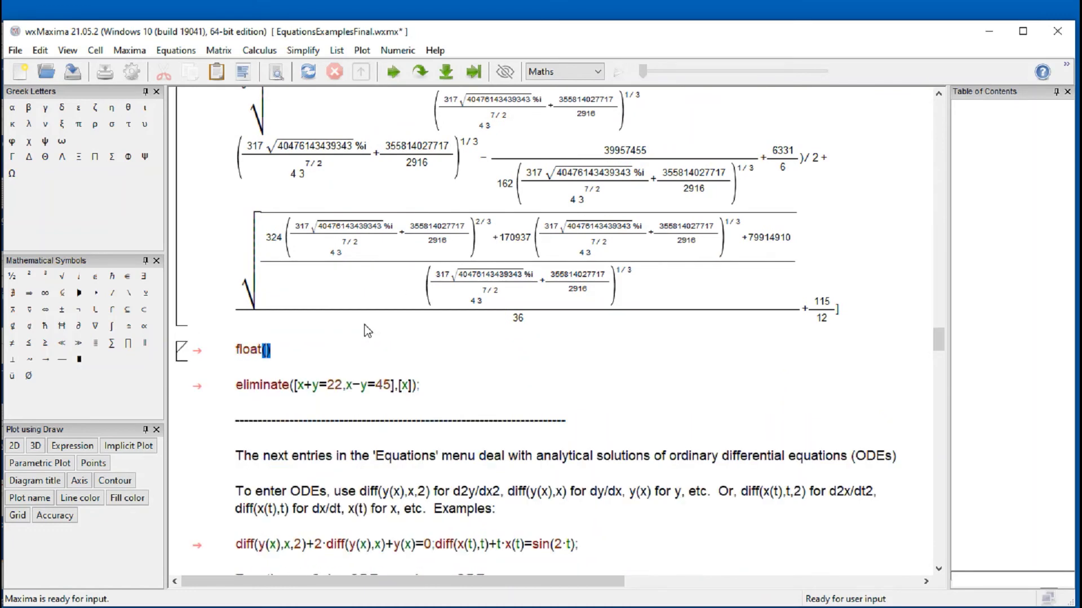
type("%")
key("shift+Return")
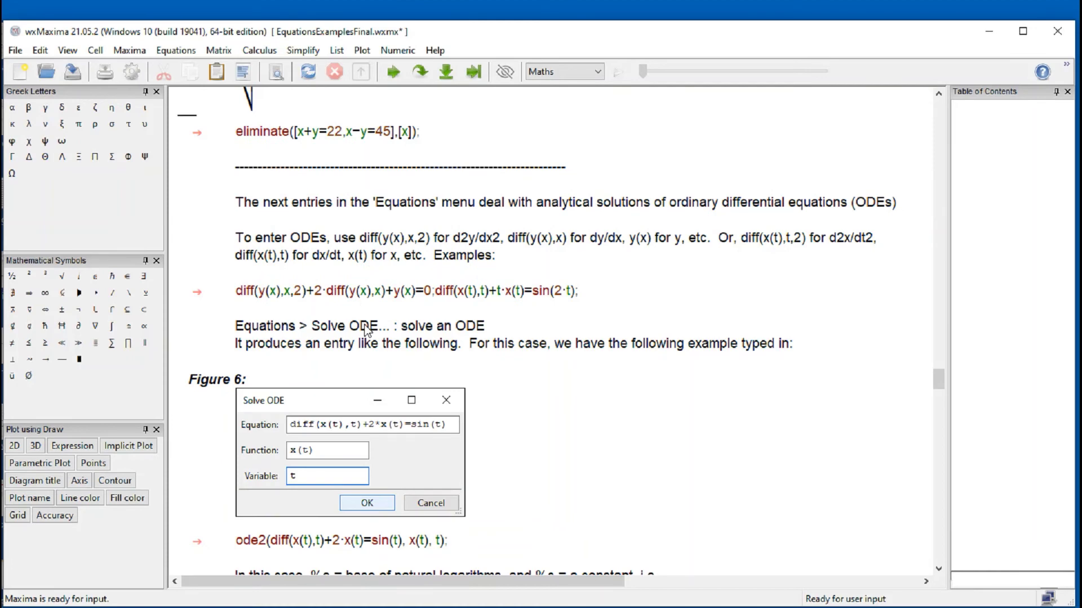
Inspect the floating-point roots and convert them to rectangular form in a new rectform(%) cell below
scroll(366, 329, "up", 4)
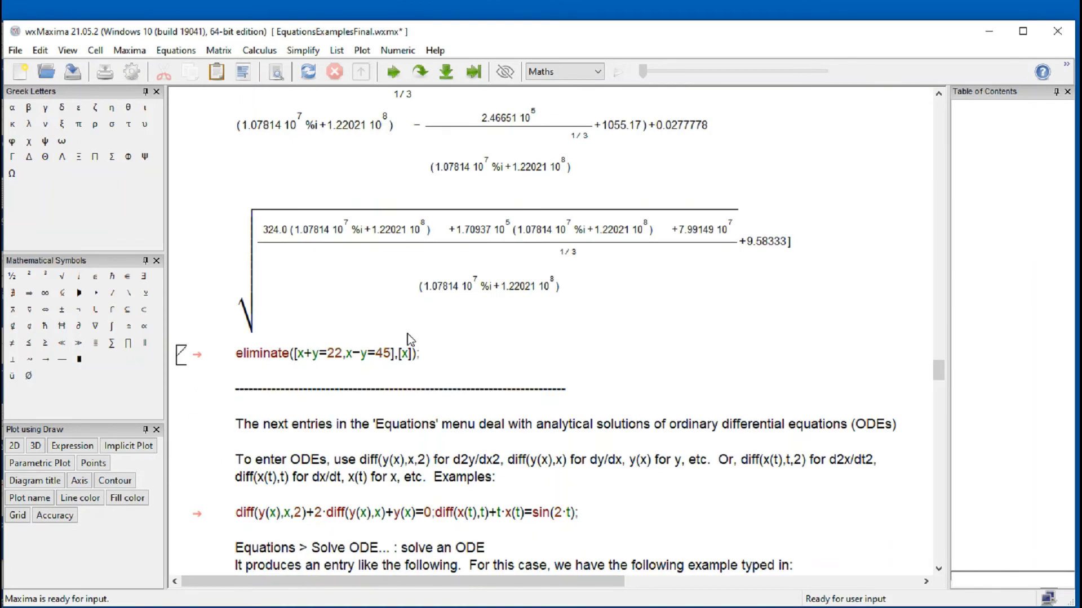
scroll(416, 335, "up", 5)
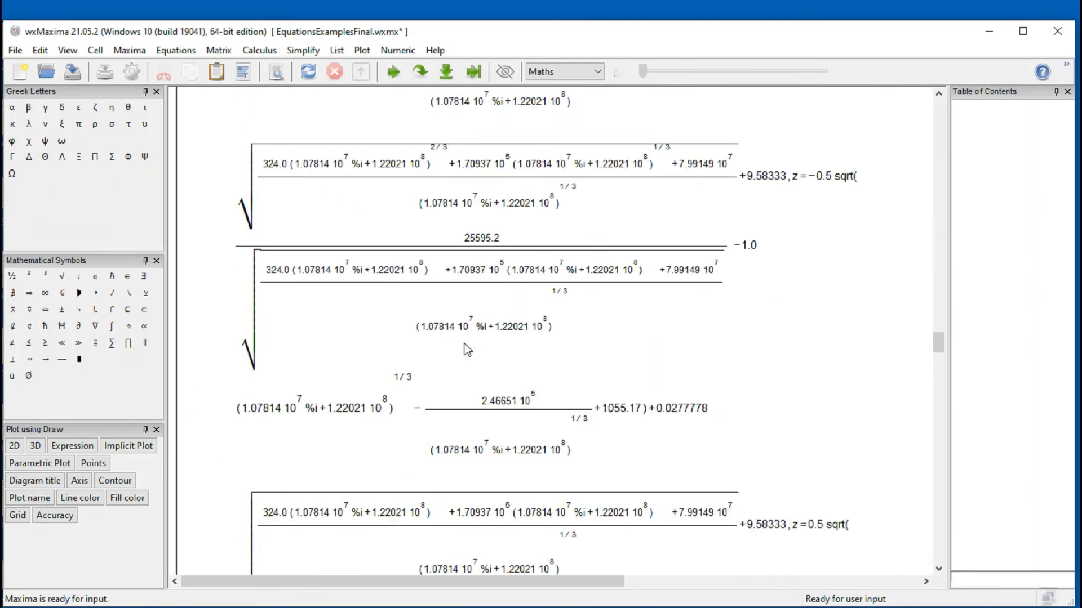
scroll(463, 346, "down", 3)
scroll(462, 349, "up", 9)
scroll(462, 349, "down", 8)
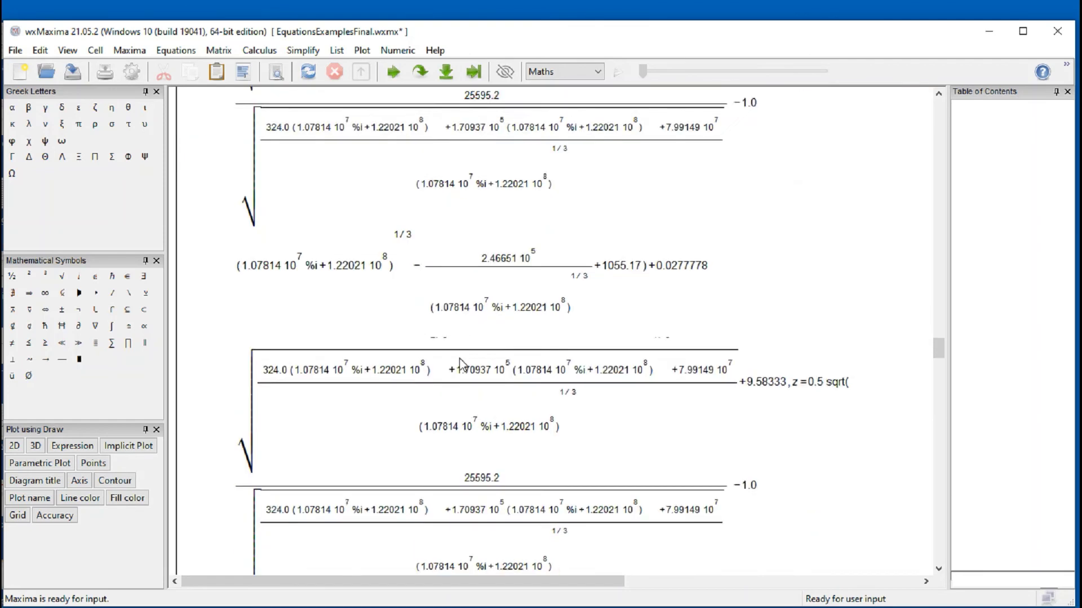
scroll(461, 362, "down", 10)
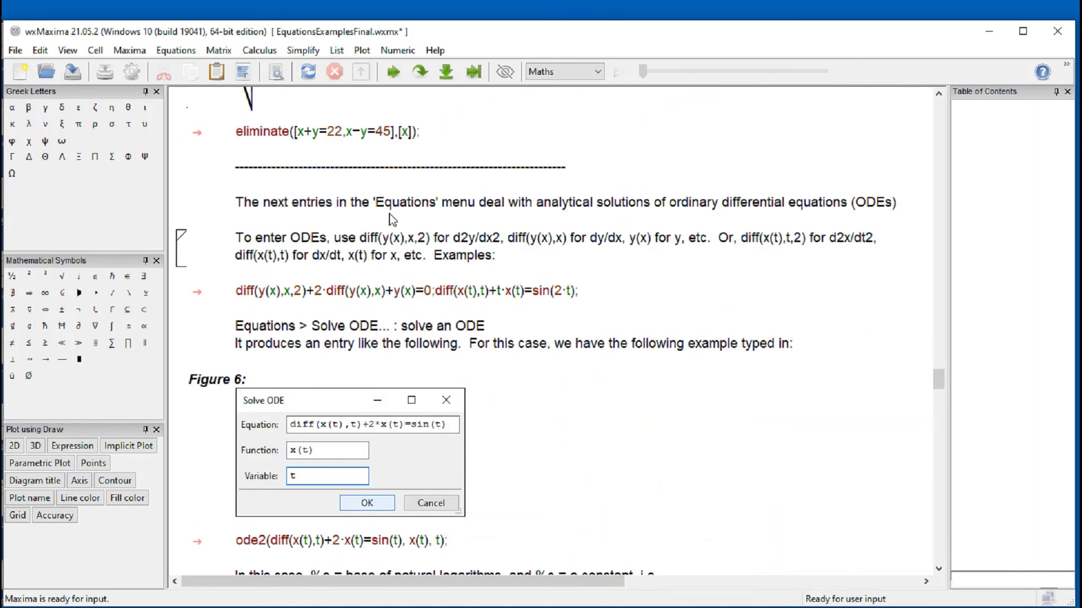
scroll(383, 248, "up", 4)
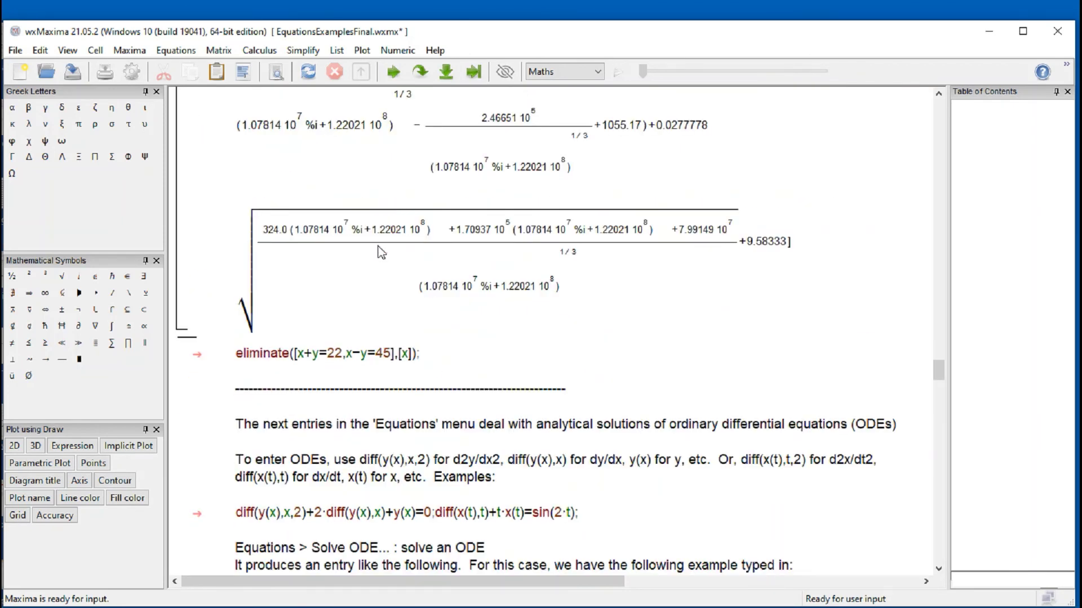
left_click(285, 338)
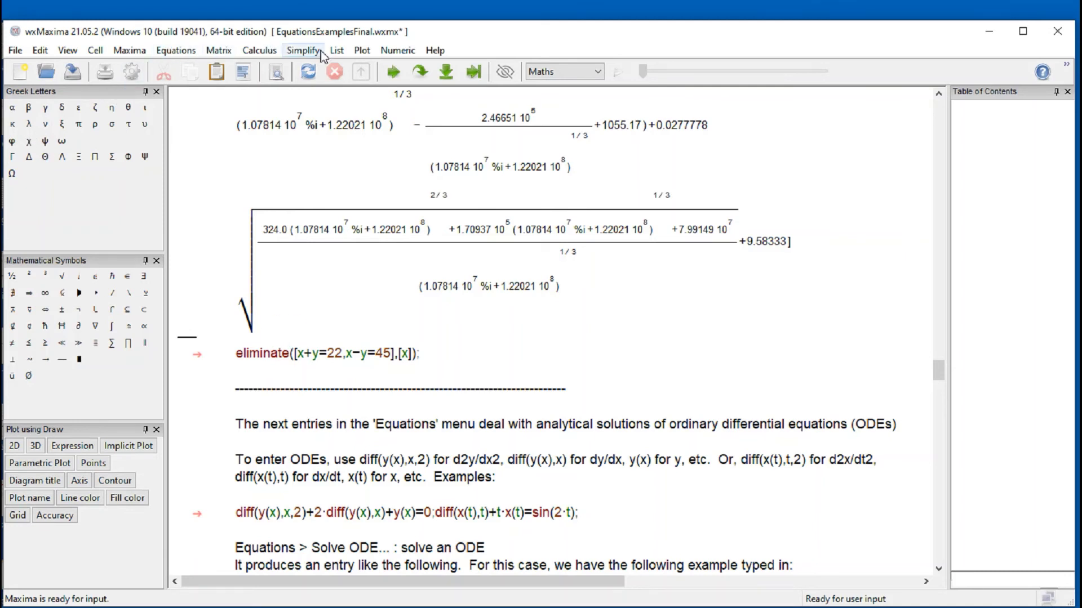
left_click(302, 51)
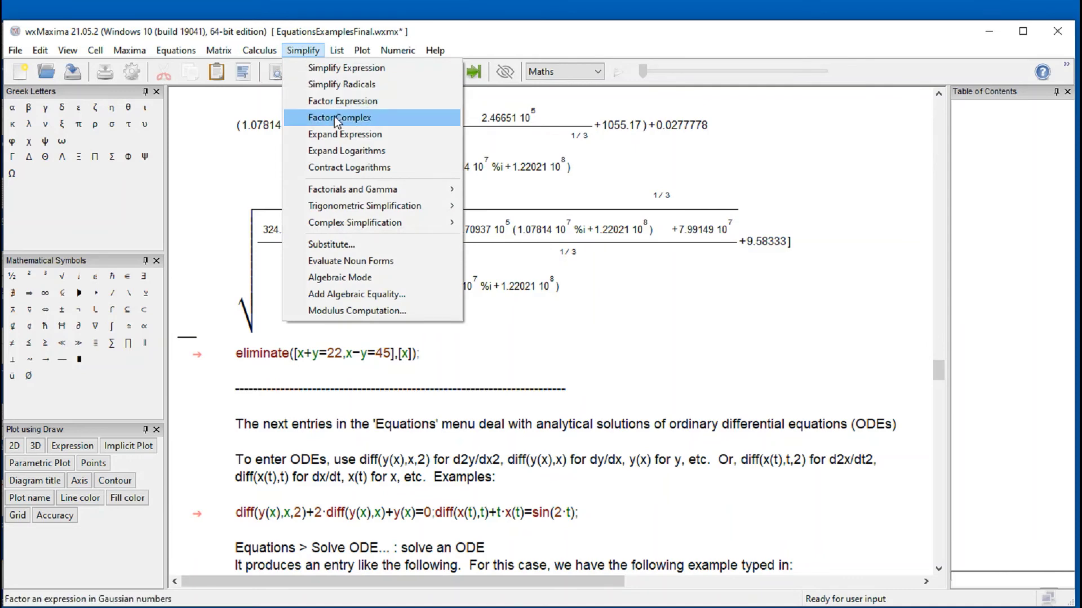
mouse_move(394, 223)
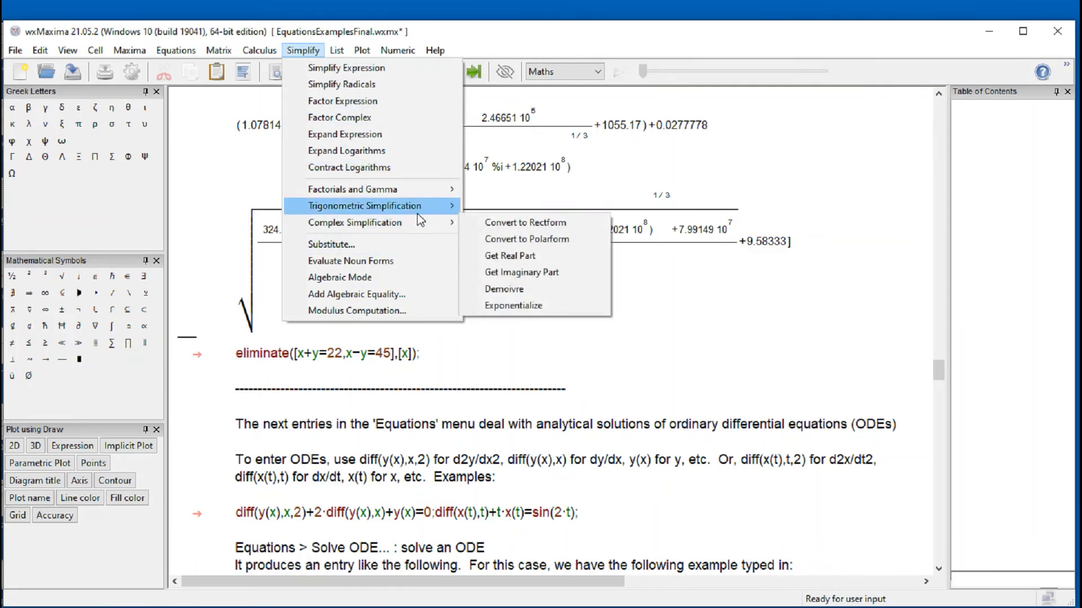
left_click(529, 228)
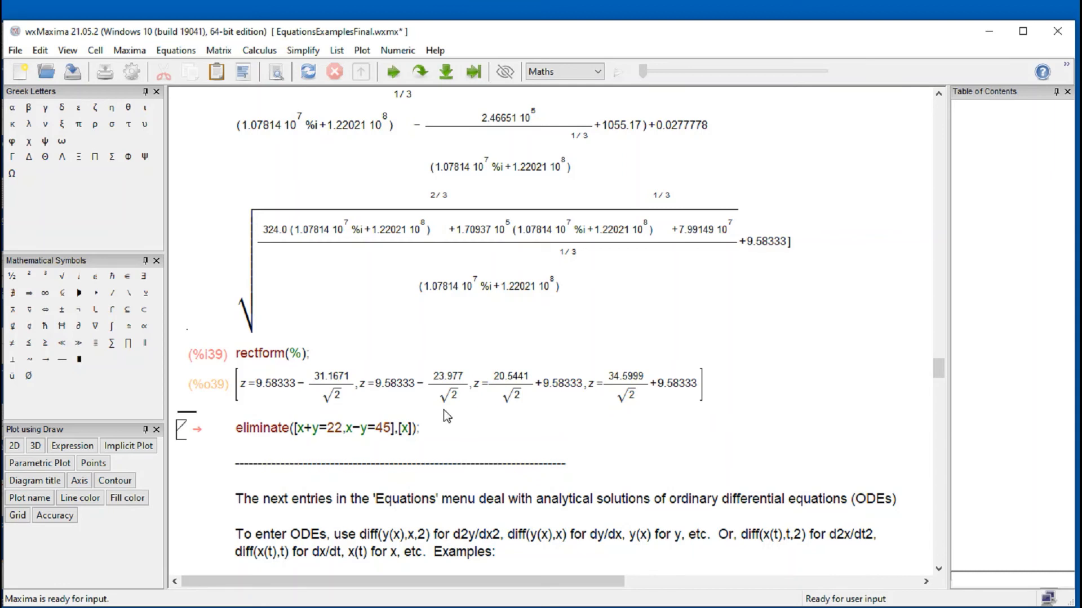
Insert a float(%) cell below the rectform result and evaluate it
key("ctrl+s")
type("float(%")
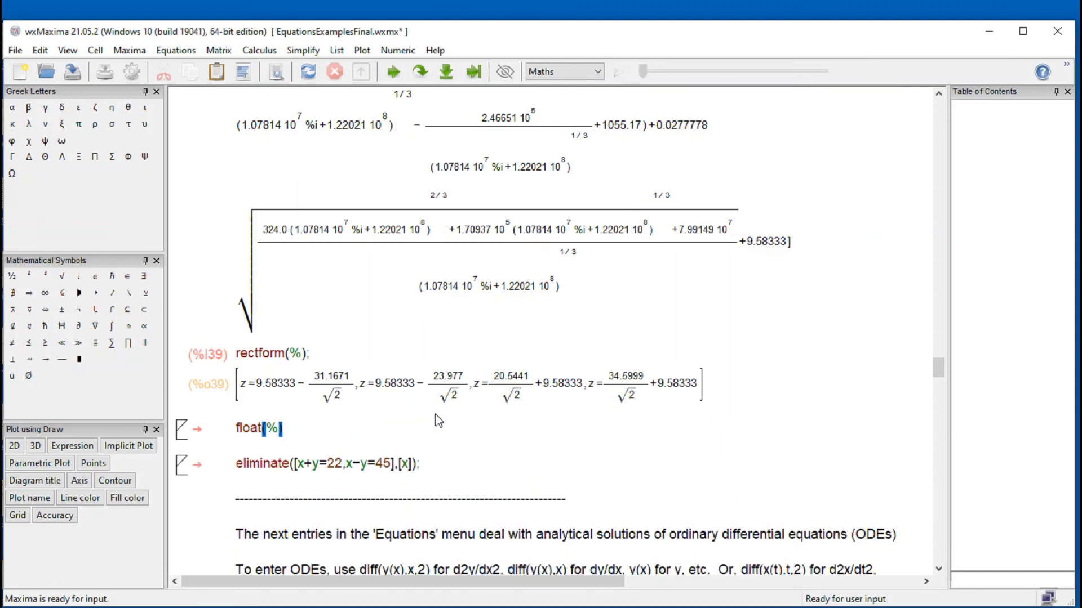
key("shift+Return")
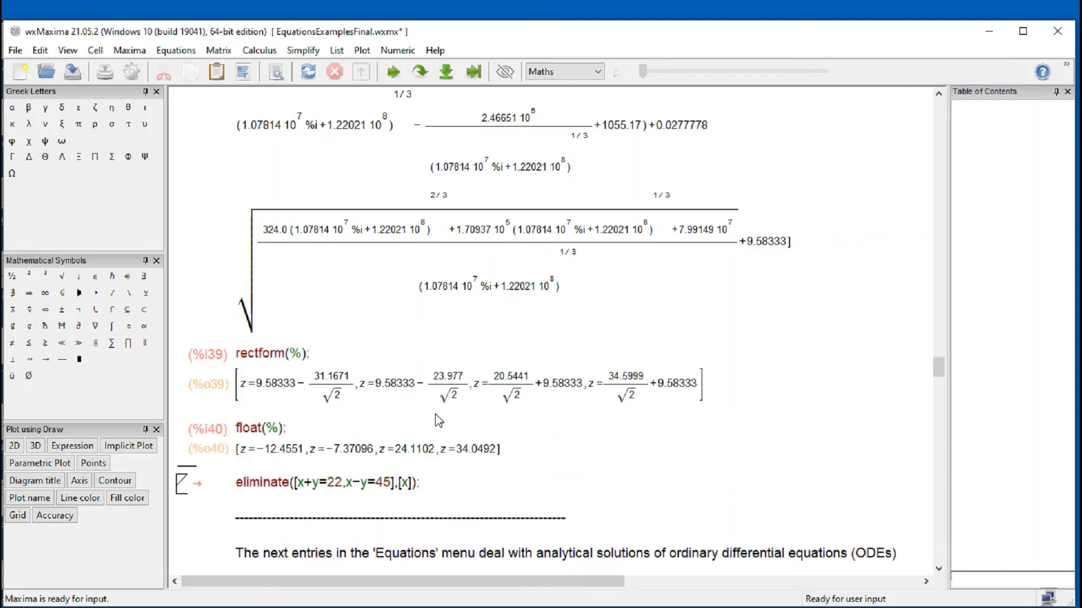
Evaluate the existing eliminate([x+y=22,x−y=45],[x]) cell
left_click(606, 465)
left_click_drag(318, 359, 239, 355)
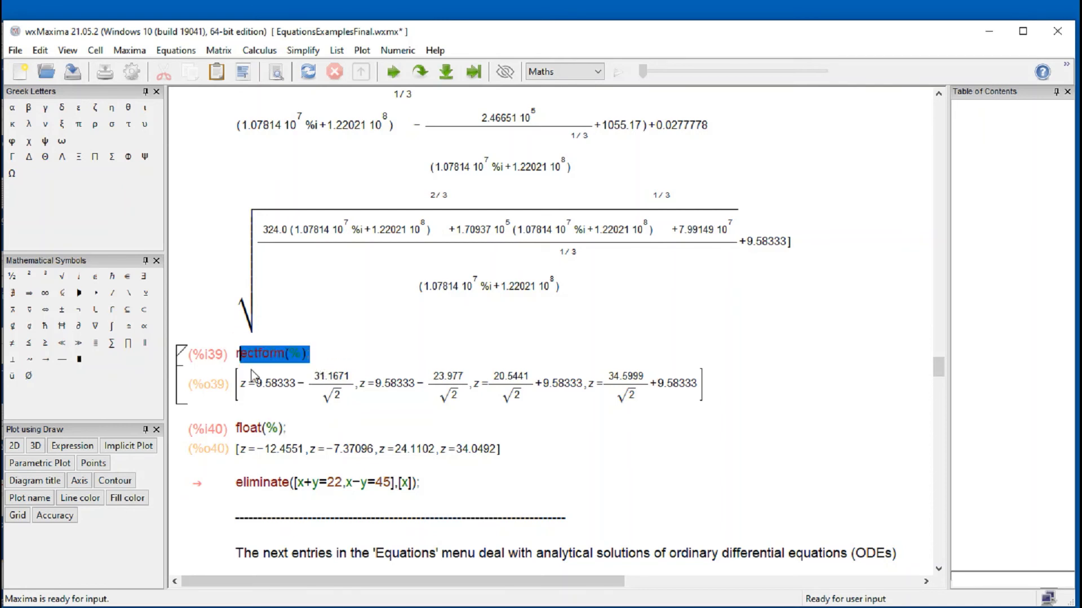
left_click(585, 467)
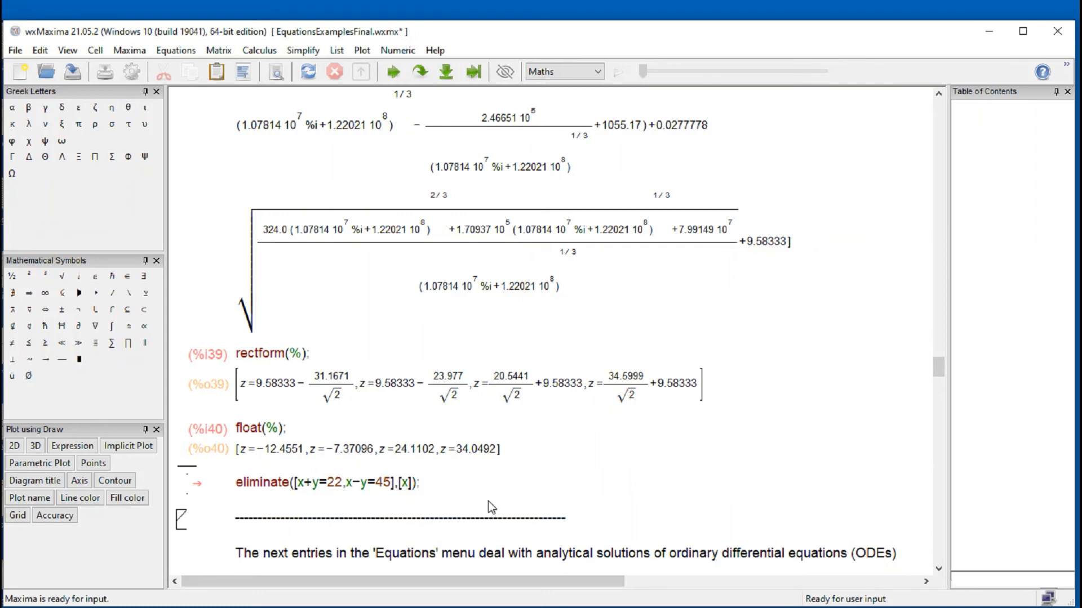
left_click(393, 483)
key("shift+Return")
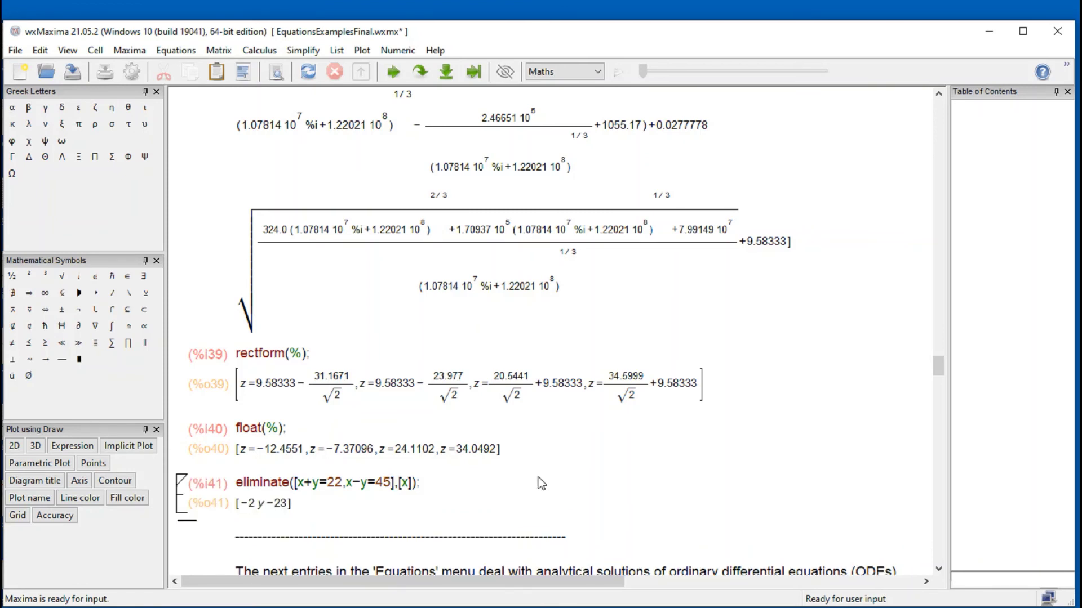
Insert solve(−2·y−23,y) below the two-equation elimination result, reusing its expression, and evaluate it
left_click(340, 521)
type("solve(")
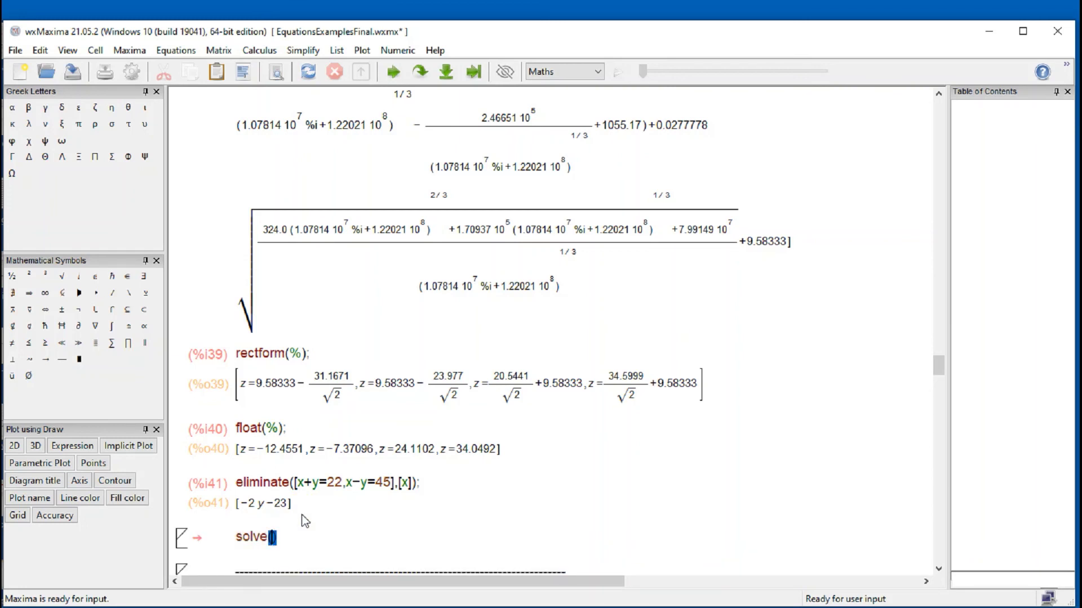
left_click(247, 505)
left_click_drag(252, 505, 286, 505)
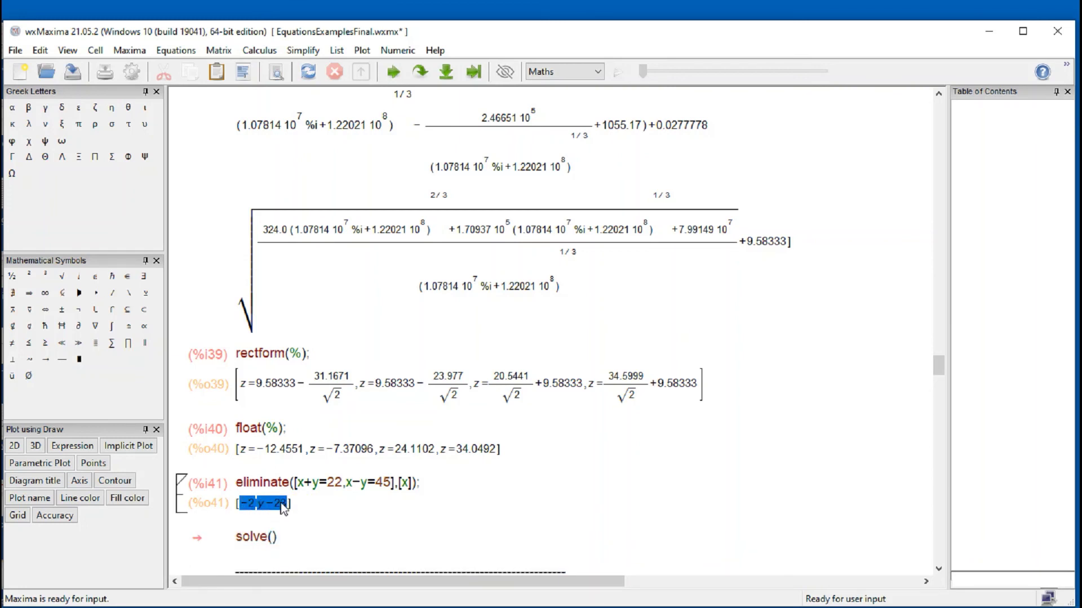
left_click(270, 537)
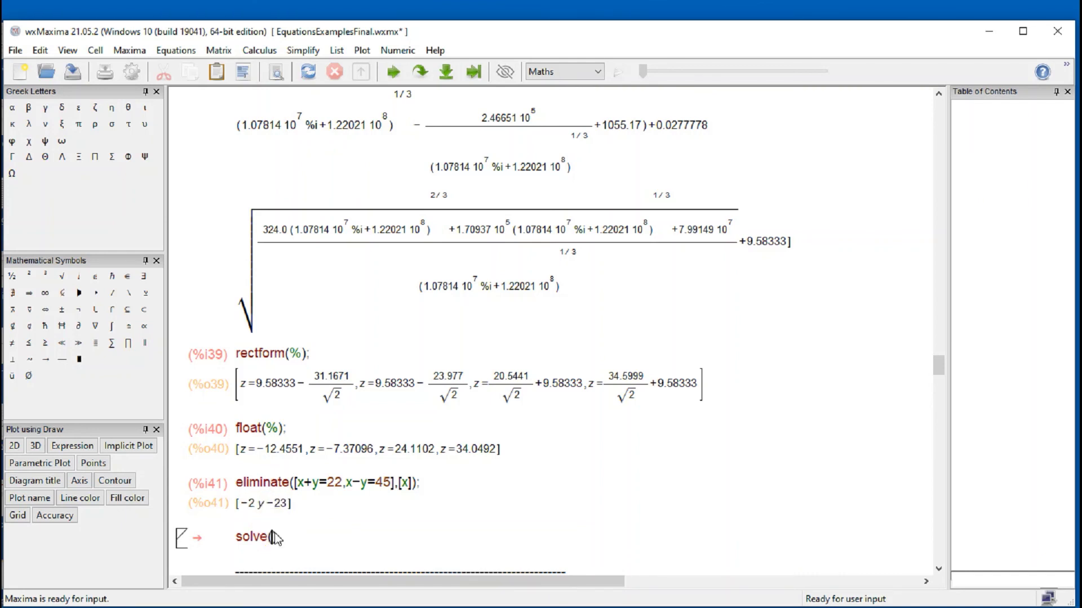
type("-2·y-23")
type(",")
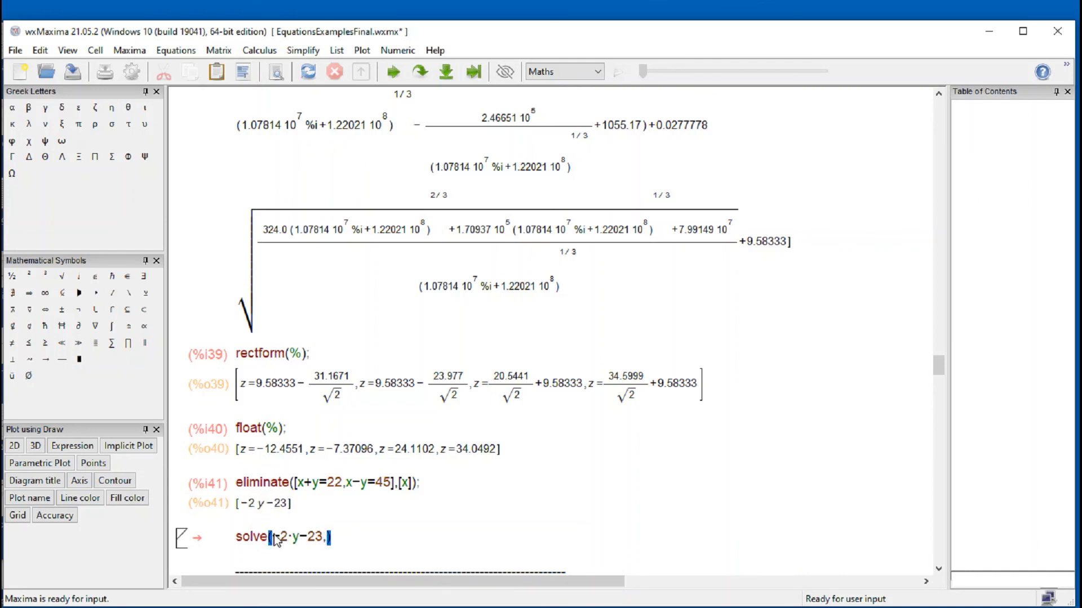
type("y")
key("shift+Return")
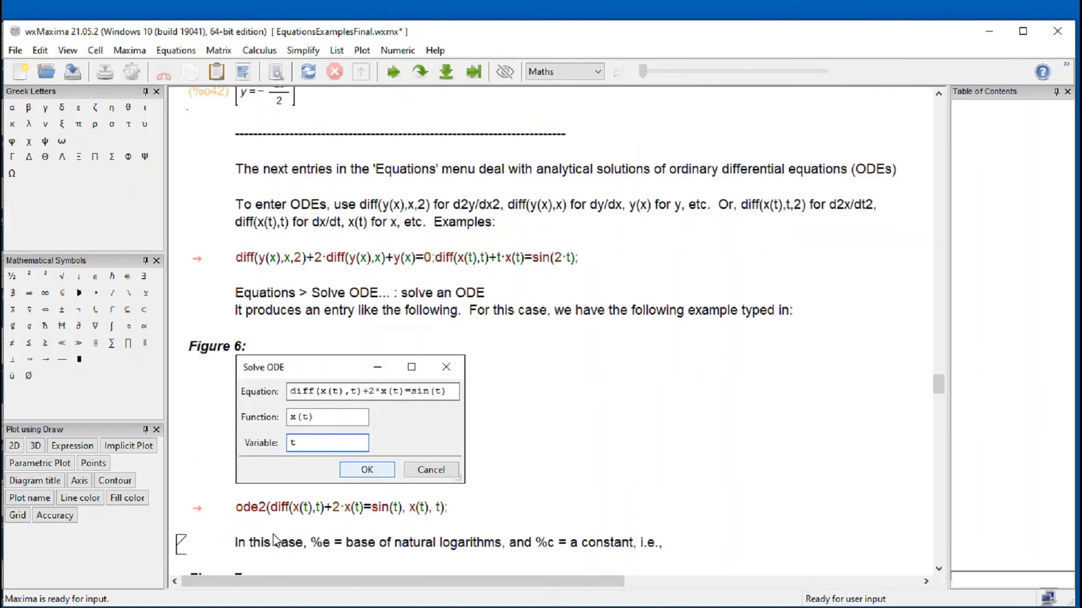
Review the elimination results, the ODE introduction and the available Equations commands, and switch to the Notepad title note
scroll(314, 496, "down", 5)
scroll(325, 471, "up", 5)
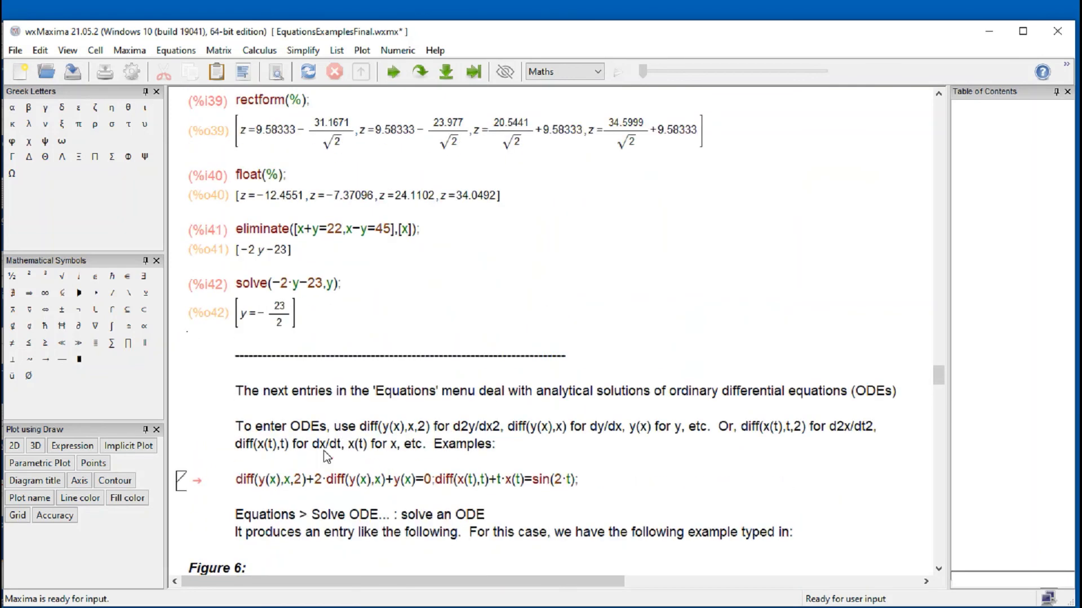
scroll(447, 331, "down", 5)
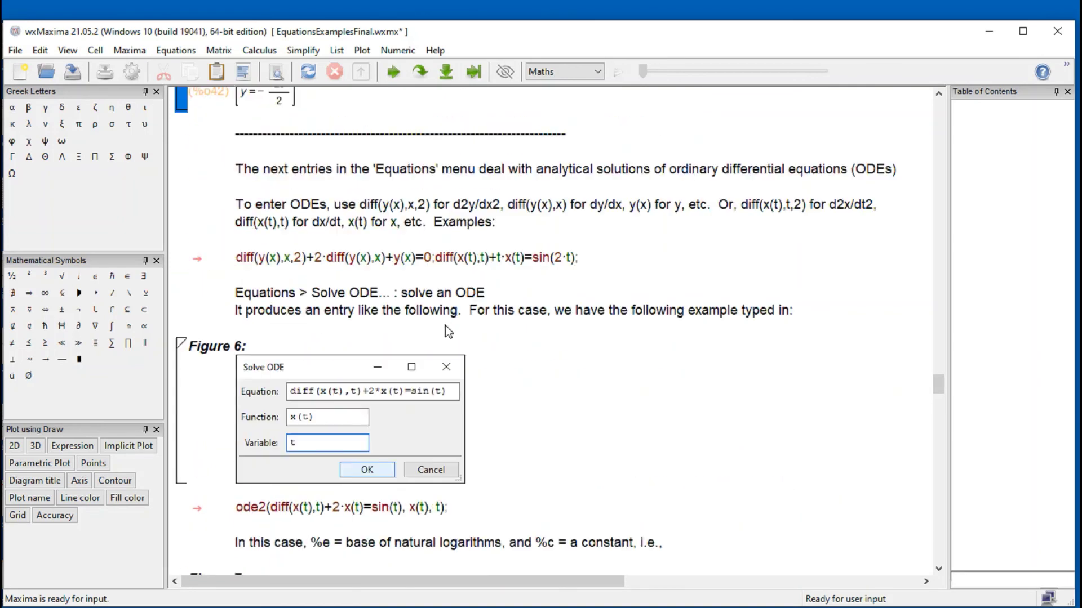
scroll(445, 326, "up", 5)
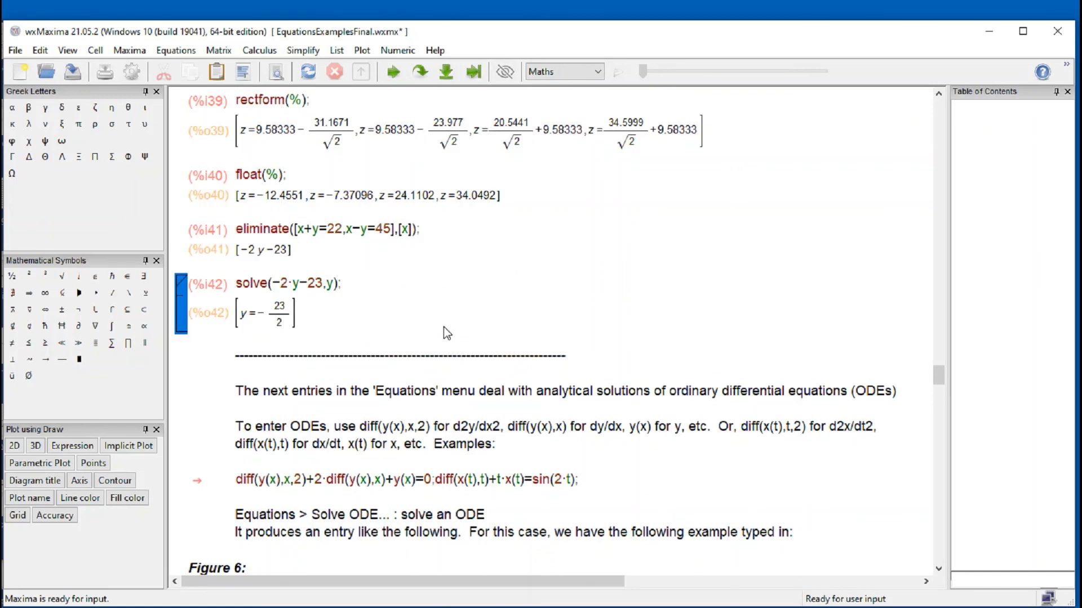
scroll(443, 326, "up", 5)
left_click(188, 54)
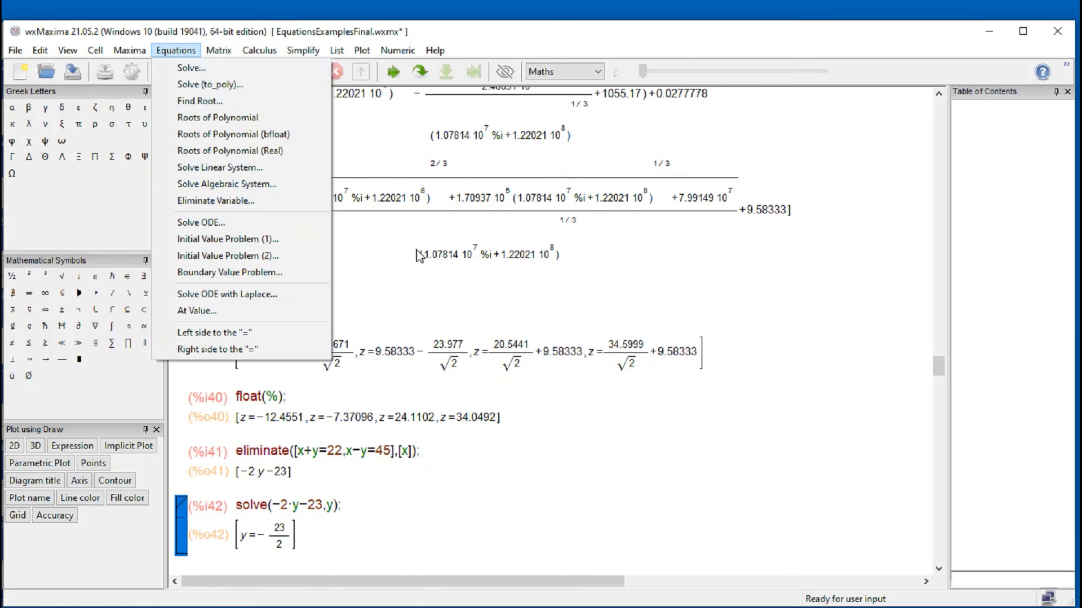
left_click(796, 346)
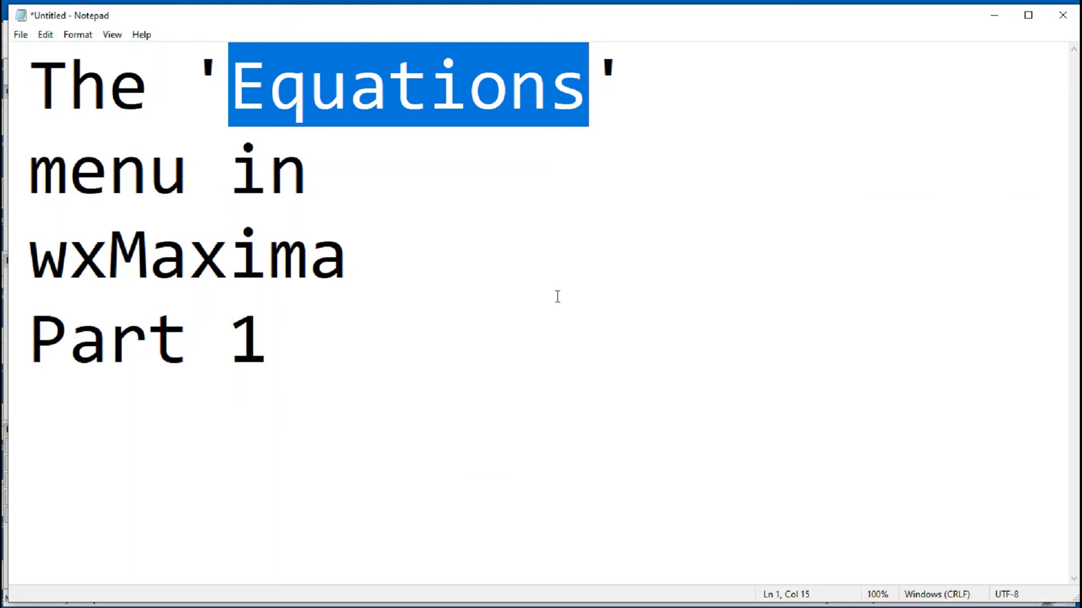
left_click(550, 293)
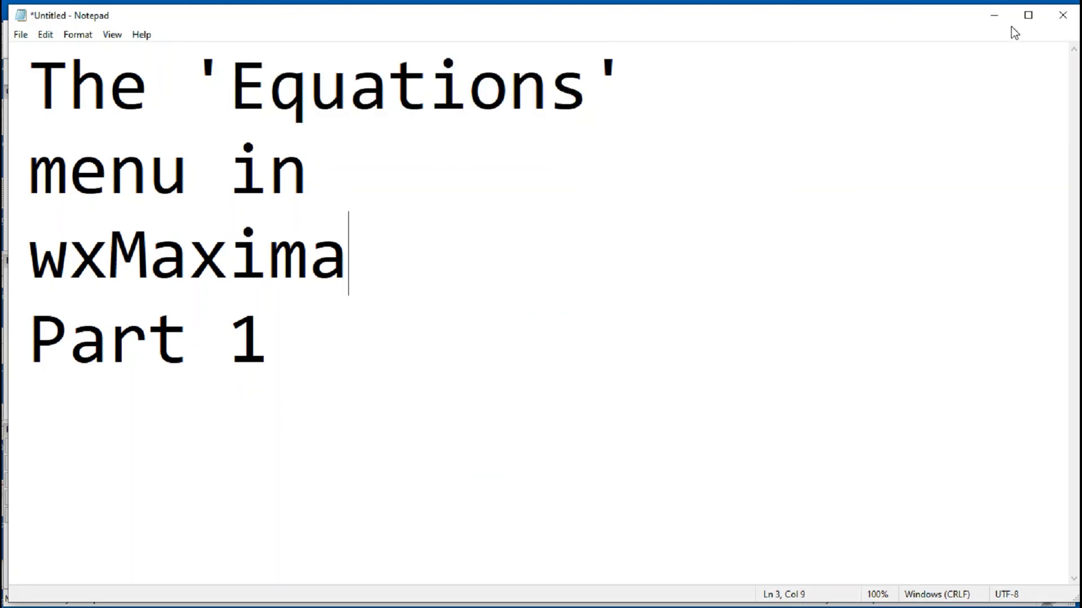